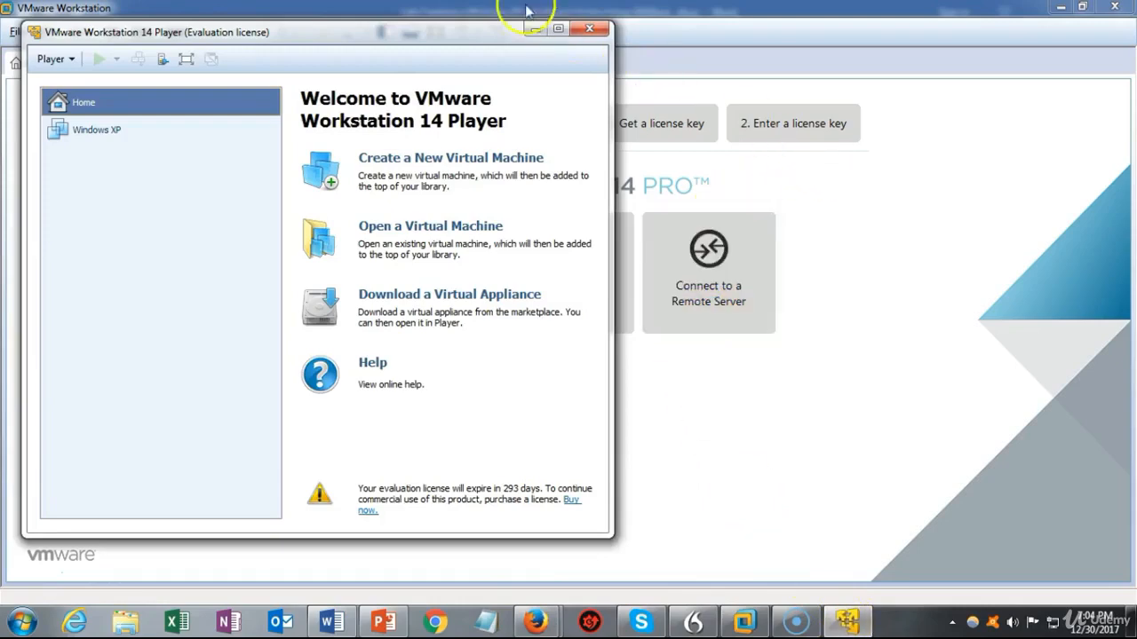
Move the VMware Workstation 14 Player window aside and close it, leaving the Workstation Pro home page.
left_click(470, 32)
left_click_drag(470, 33, 761, 246)
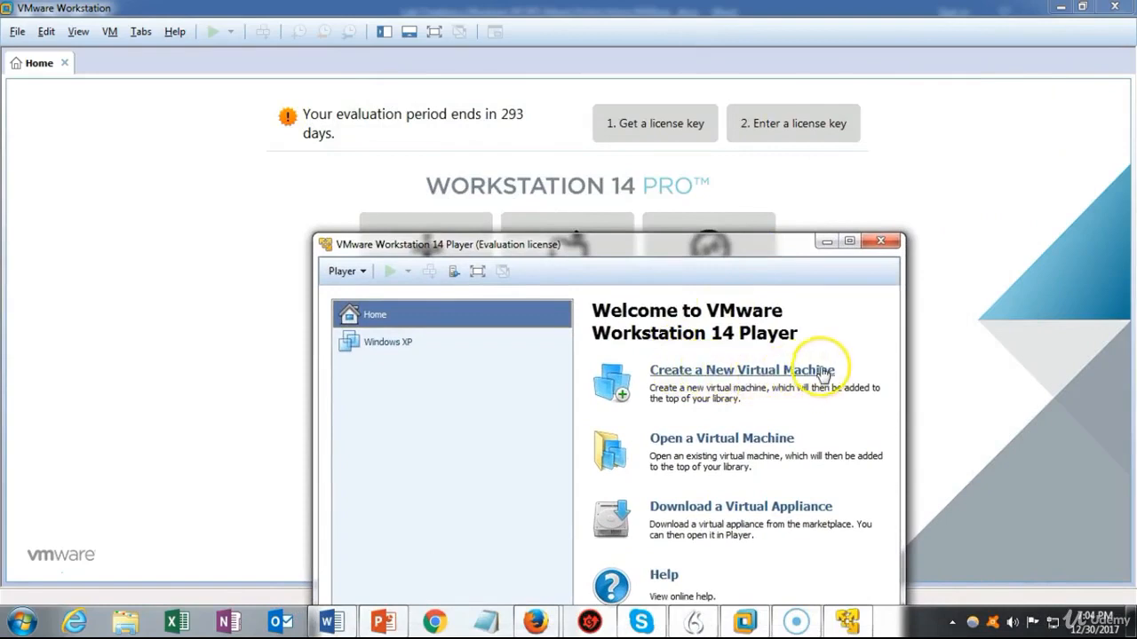
left_click(879, 241)
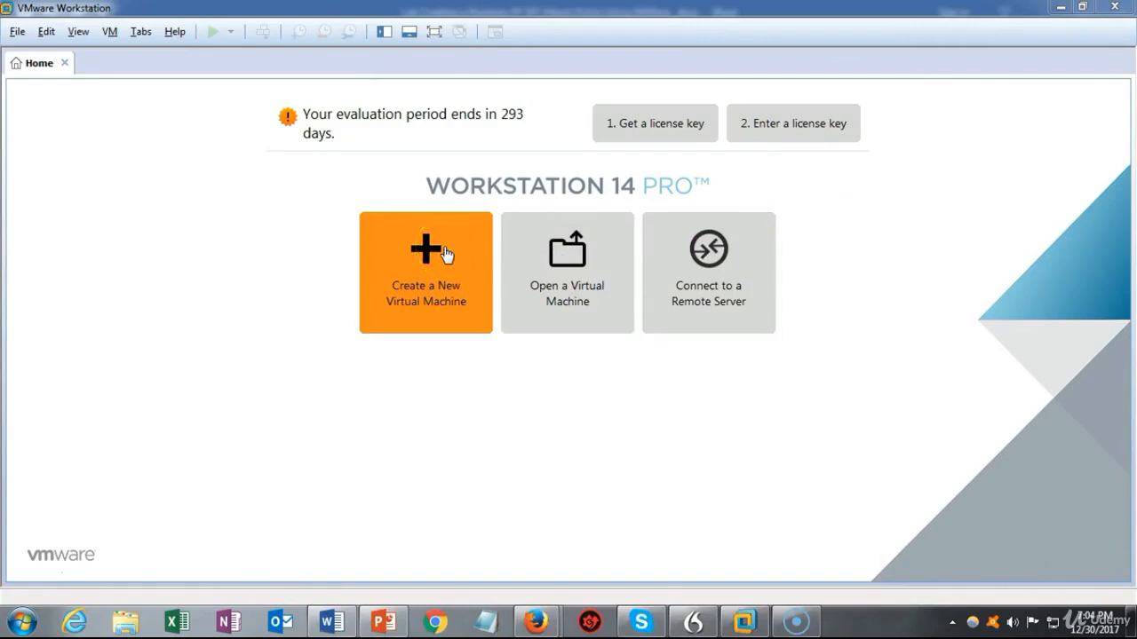
left_click(440, 283)
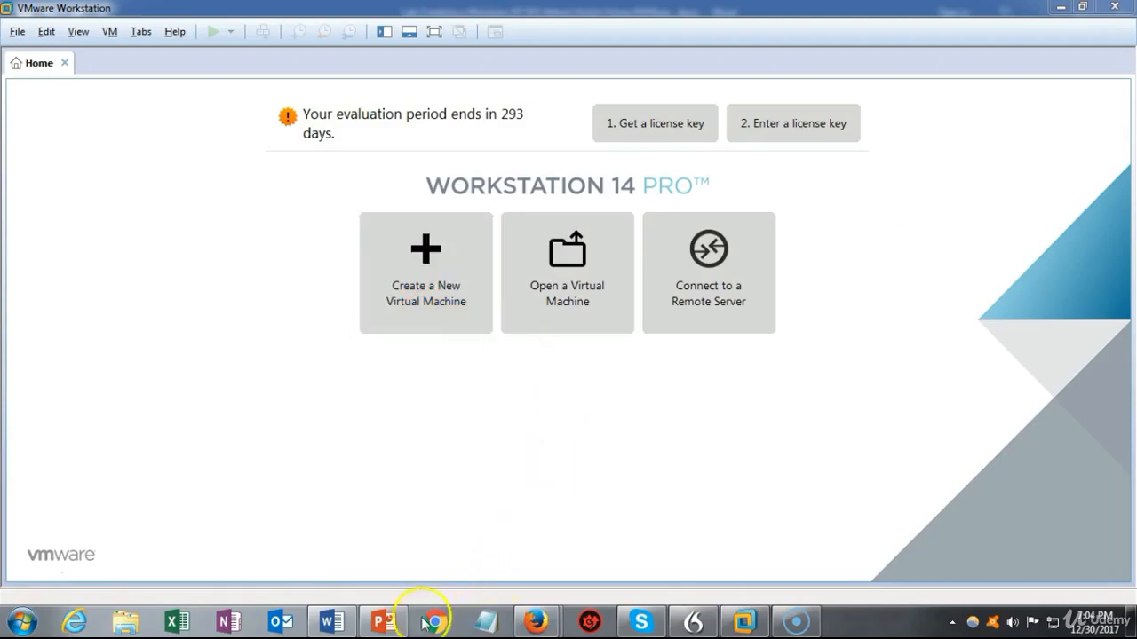
Switch to the lab document in Word, follow its Windows XP SP2 Unattended download link and maximize the Firefox window.
left_click(334, 625)
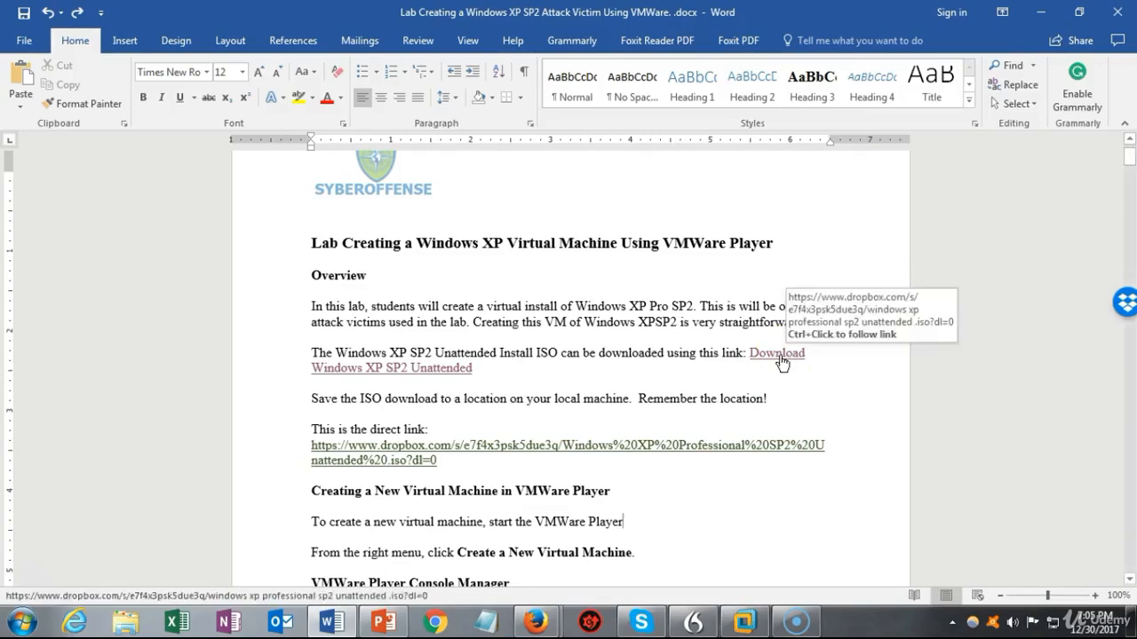
left_click(779, 355, "ctrl")
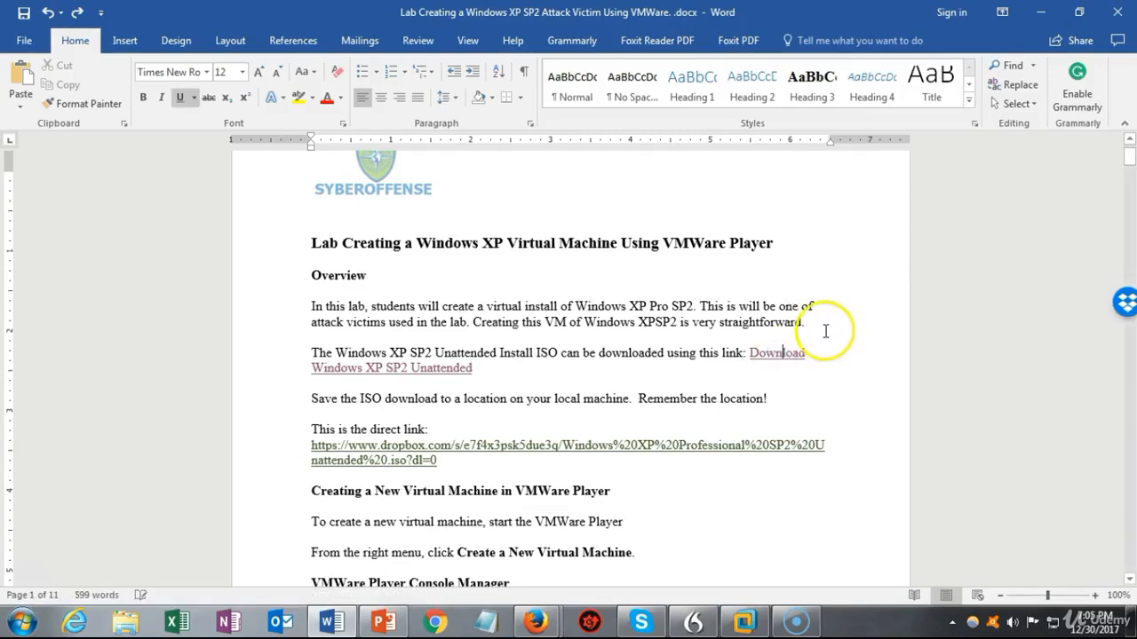
left_click_drag(1136, 55, 607, 82)
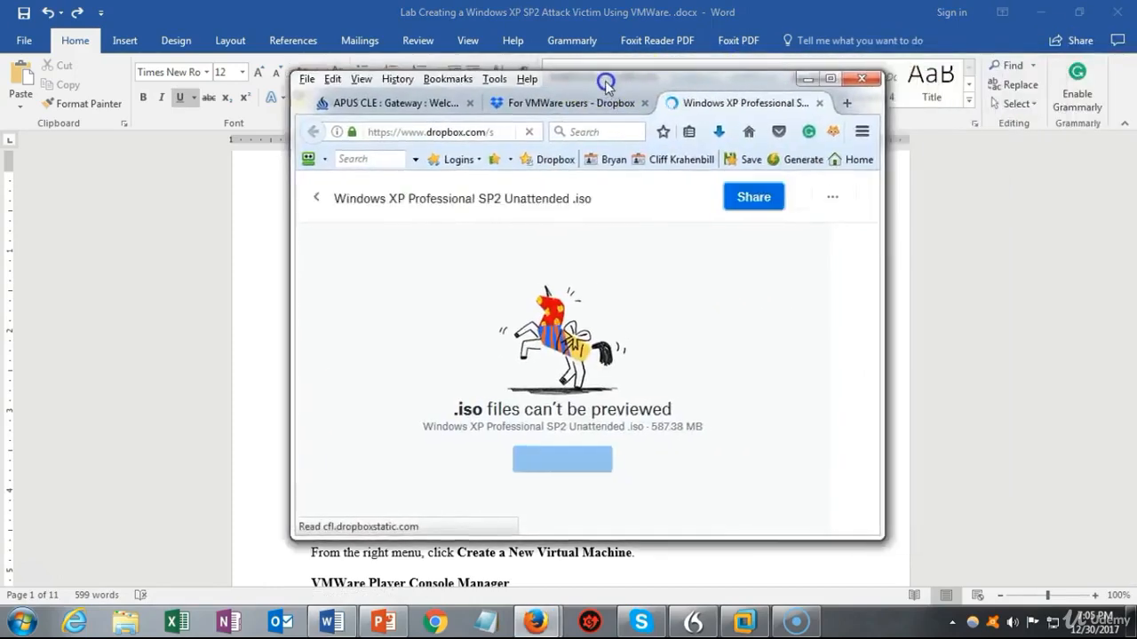
double_click(605, 82)
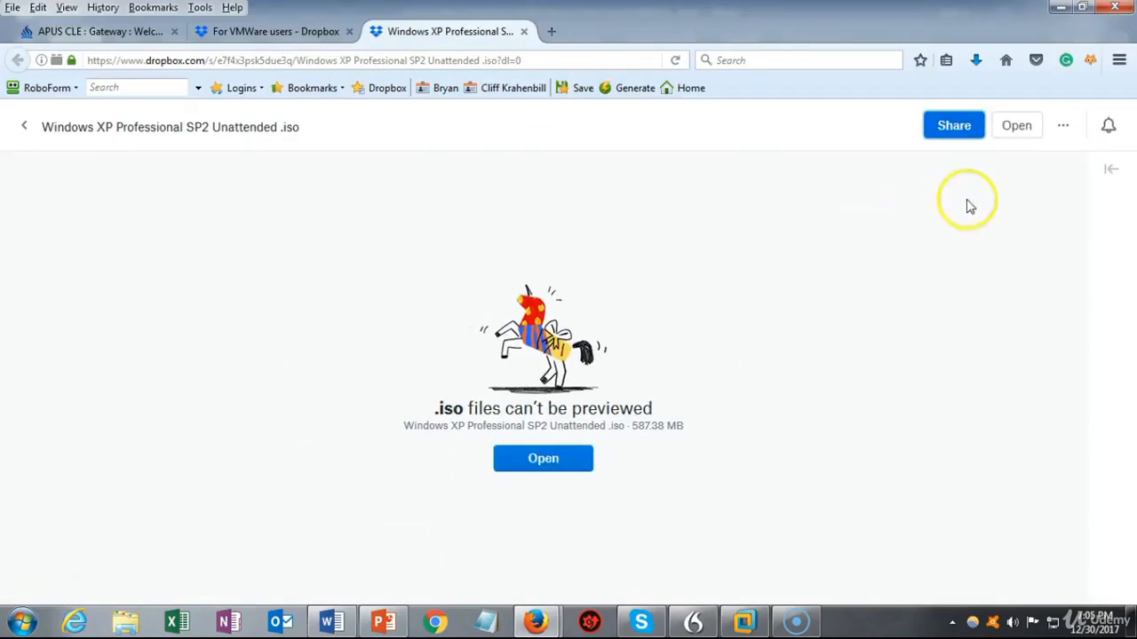
left_click(1063, 127)
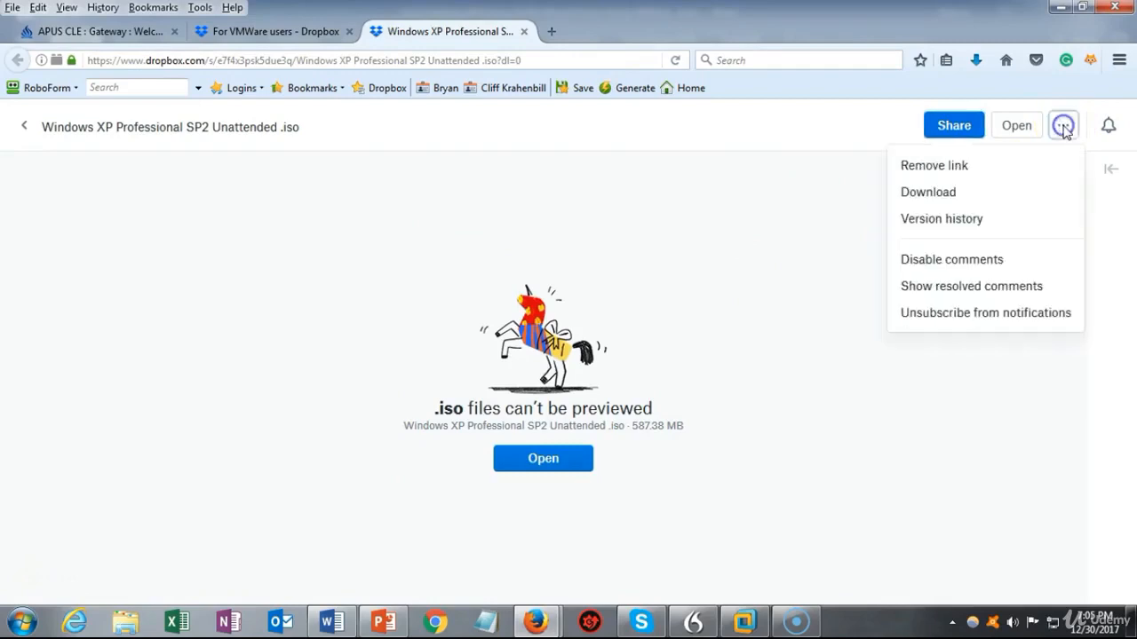
left_click(928, 193)
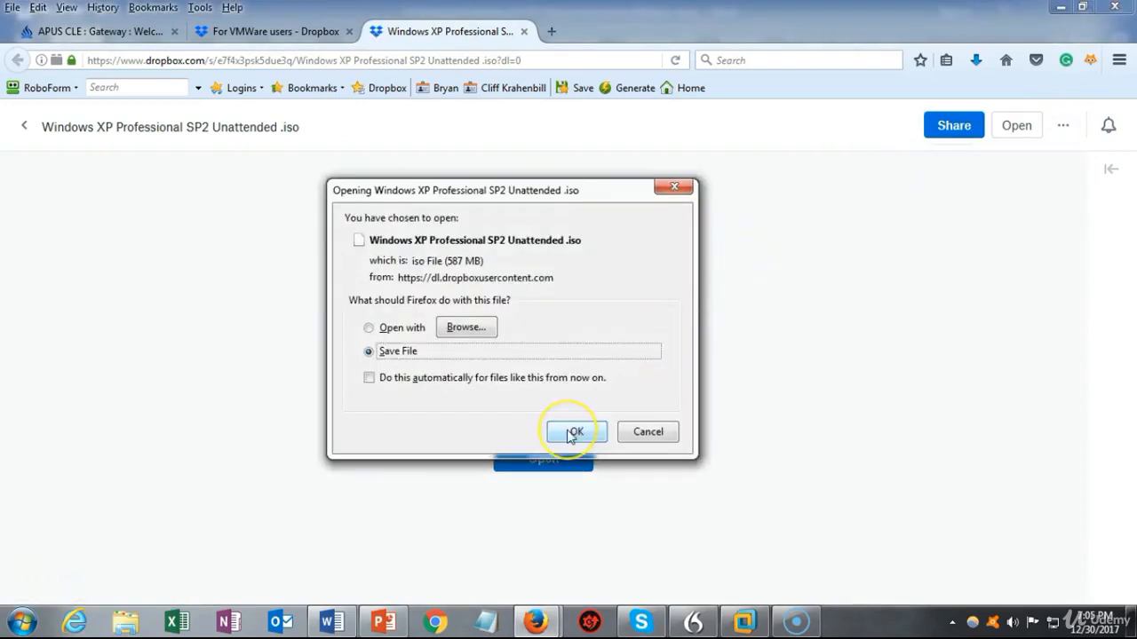
left_click(573, 434)
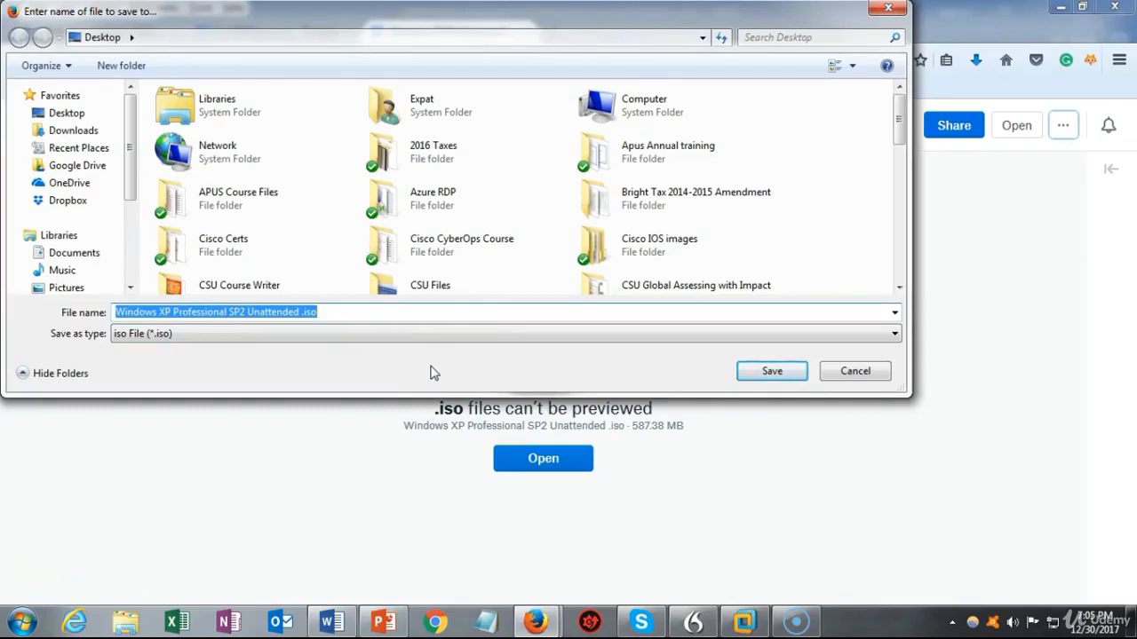
left_click(889, 11)
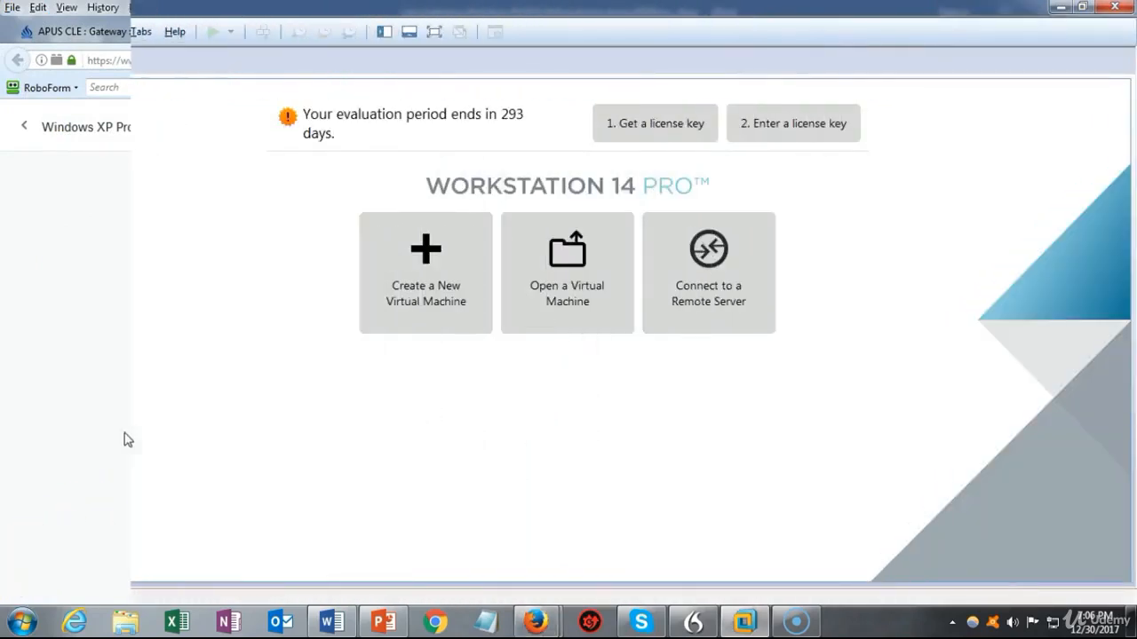
Start a new virtual machine with the Typical configuration, using Windows XP Professional SP2 Unattended .iso as the installer disc image.
left_click(418, 289)
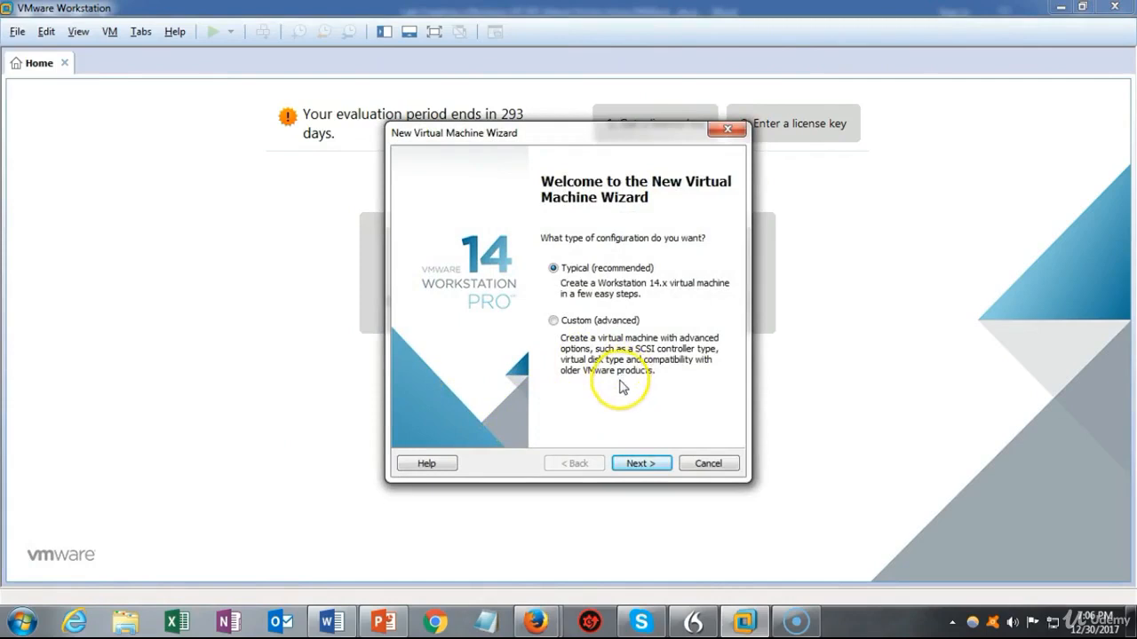
left_click(638, 464)
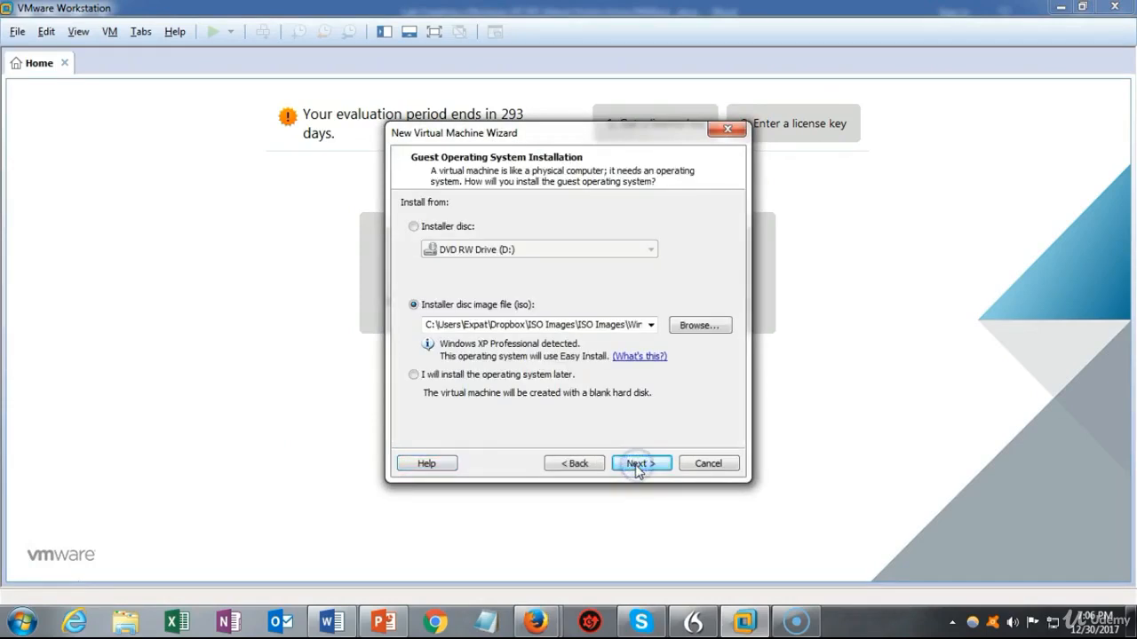
left_click(699, 326)
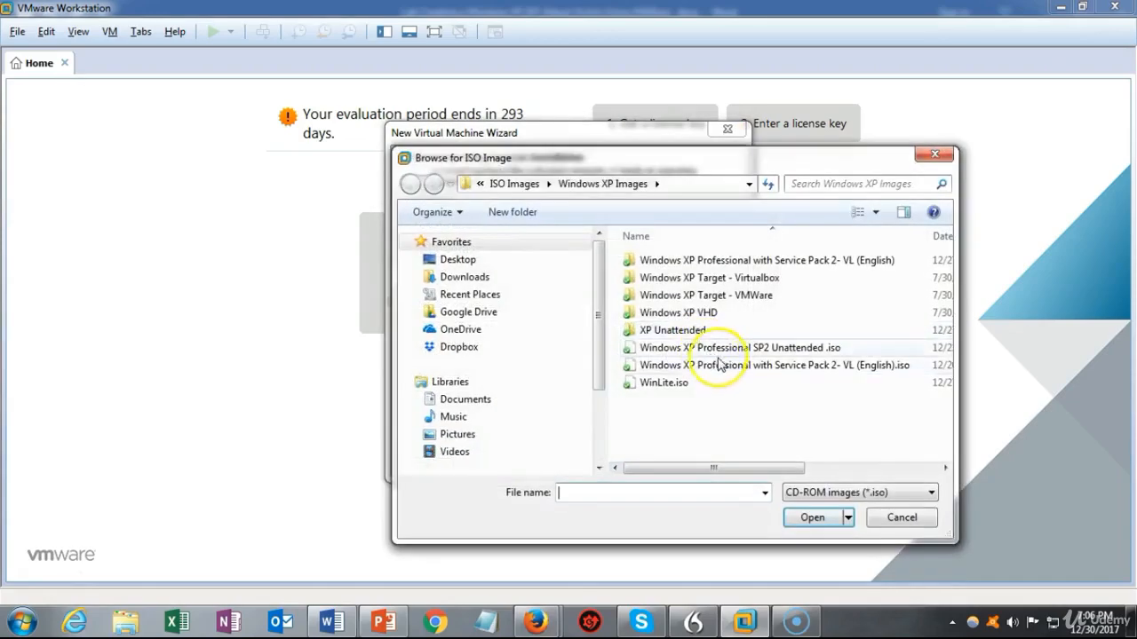
double_click(720, 348)
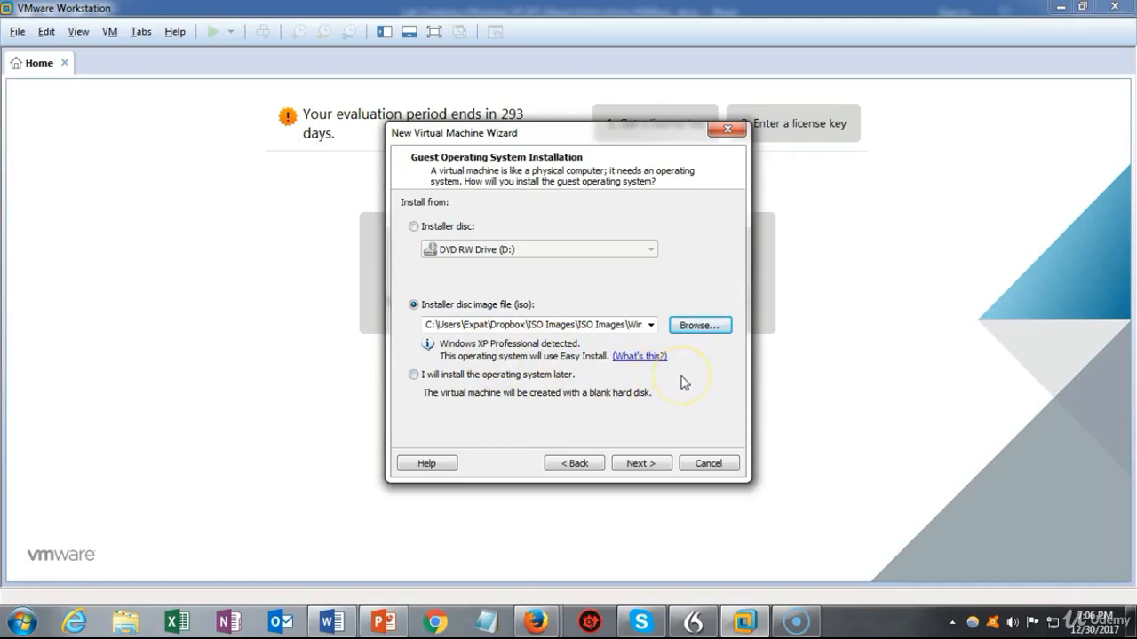
left_click(636, 463)
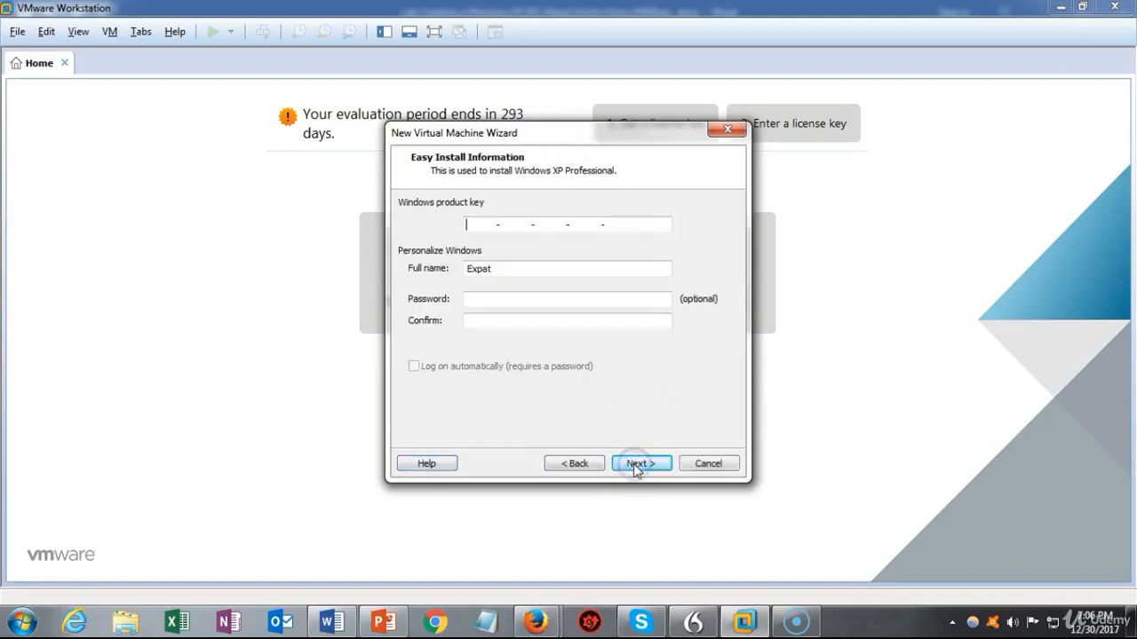
Switch to the lab document in Word and copy the Windows product key.
left_click(487, 270)
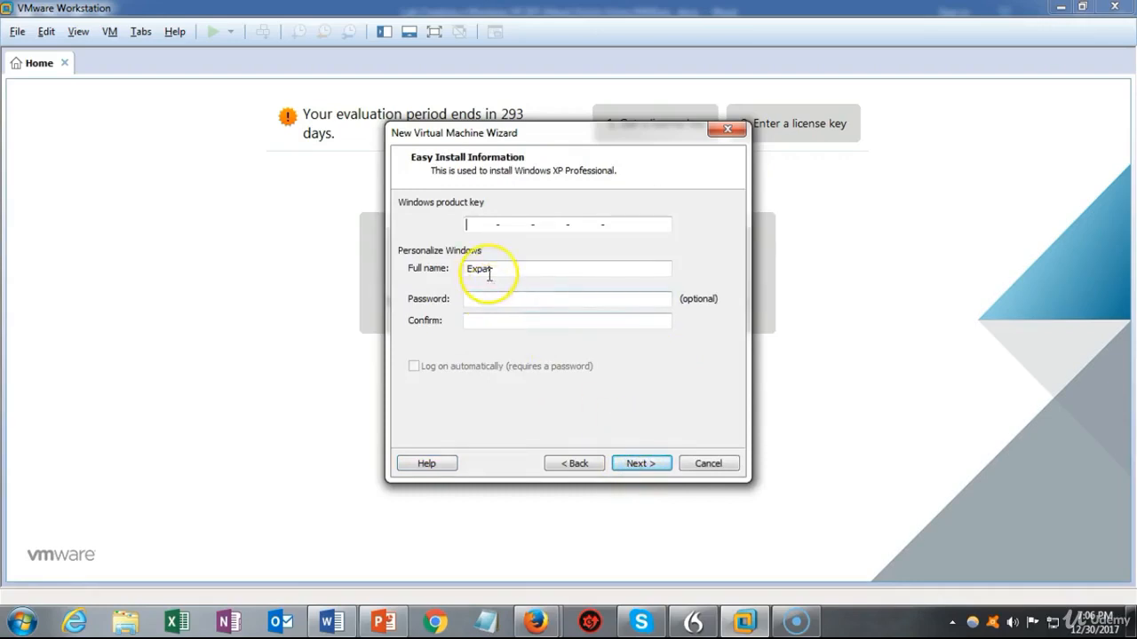
left_click(477, 298)
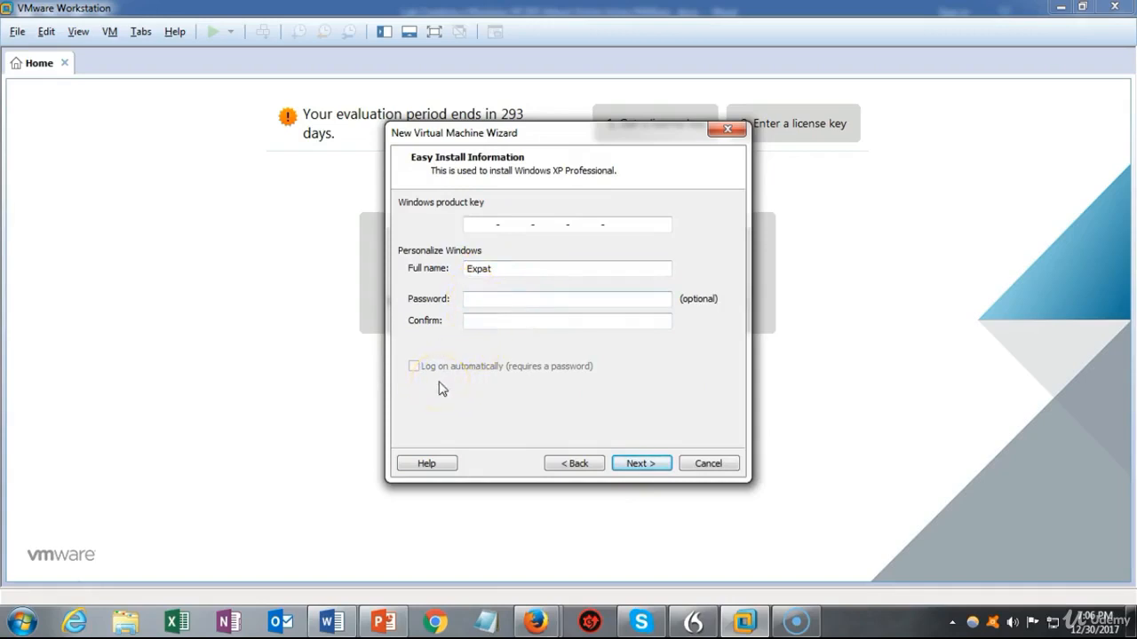
key("alt+Tab")
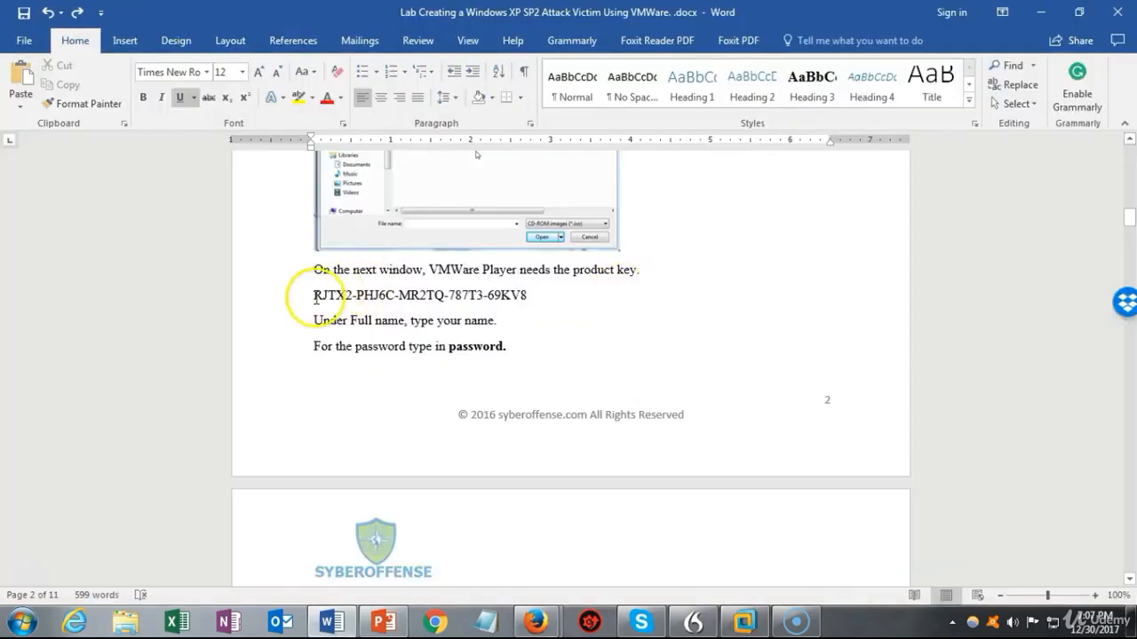
left_click_drag(316, 295, 521, 294)
right_click(521, 296)
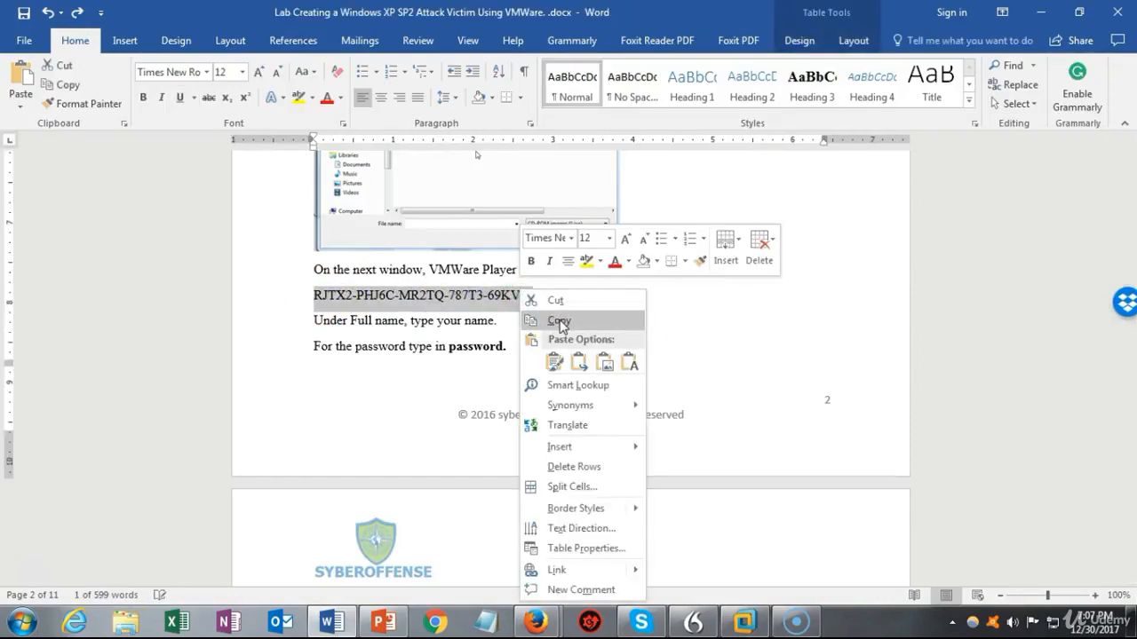
left_click(558, 321)
Switch back to VMware Workstation and paste the copied key as the Windows product key in the wizard.
left_click(640, 624)
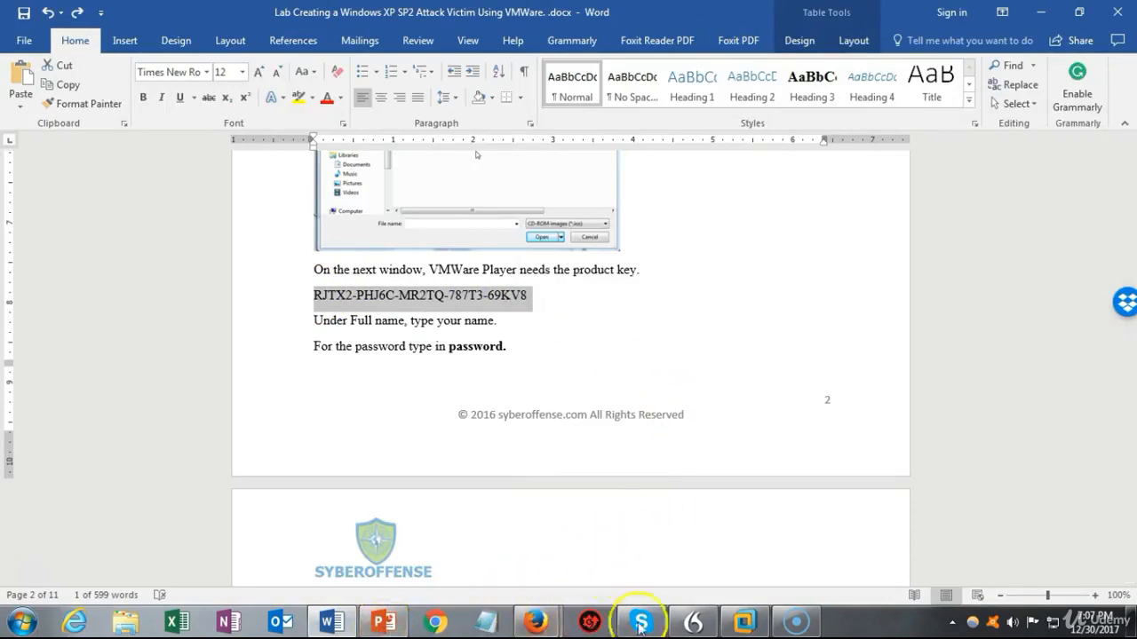
left_click(744, 622)
left_click(474, 223)
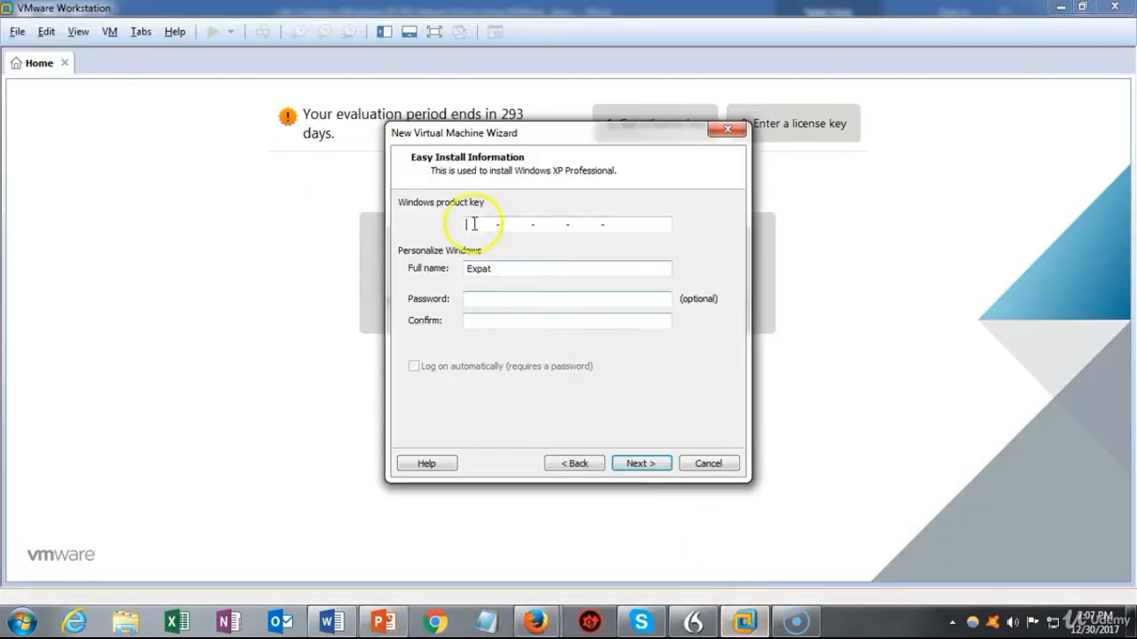
right_click(473, 224)
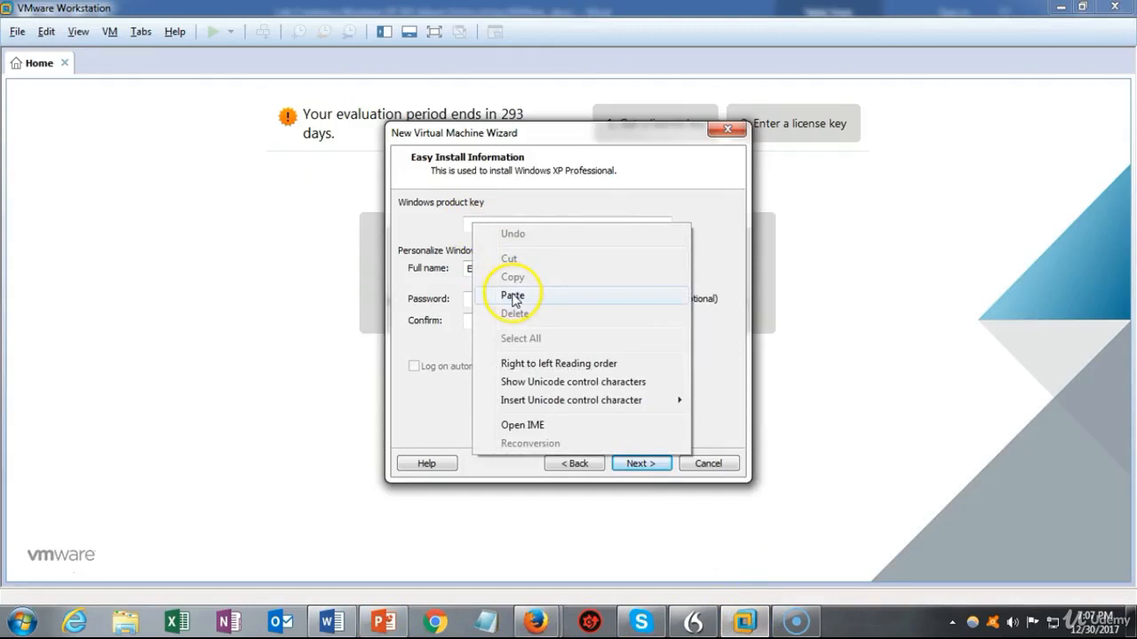
left_click(513, 296)
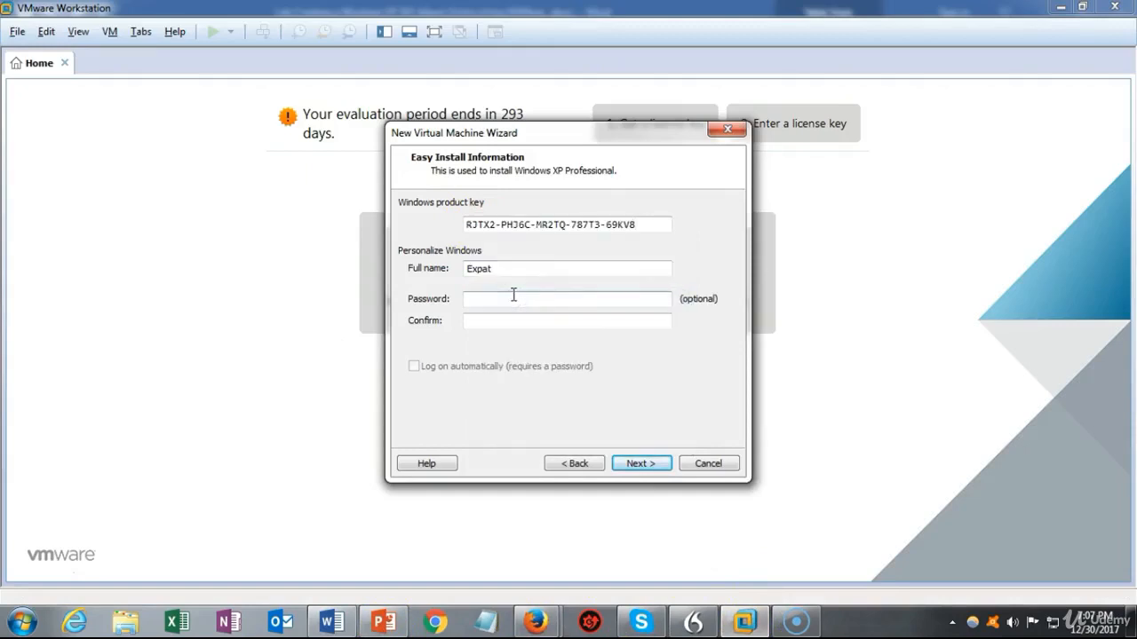
Enter and confirm the Windows account password, enable automatic logon and continue to naming the virtual machine.
key("Tab")
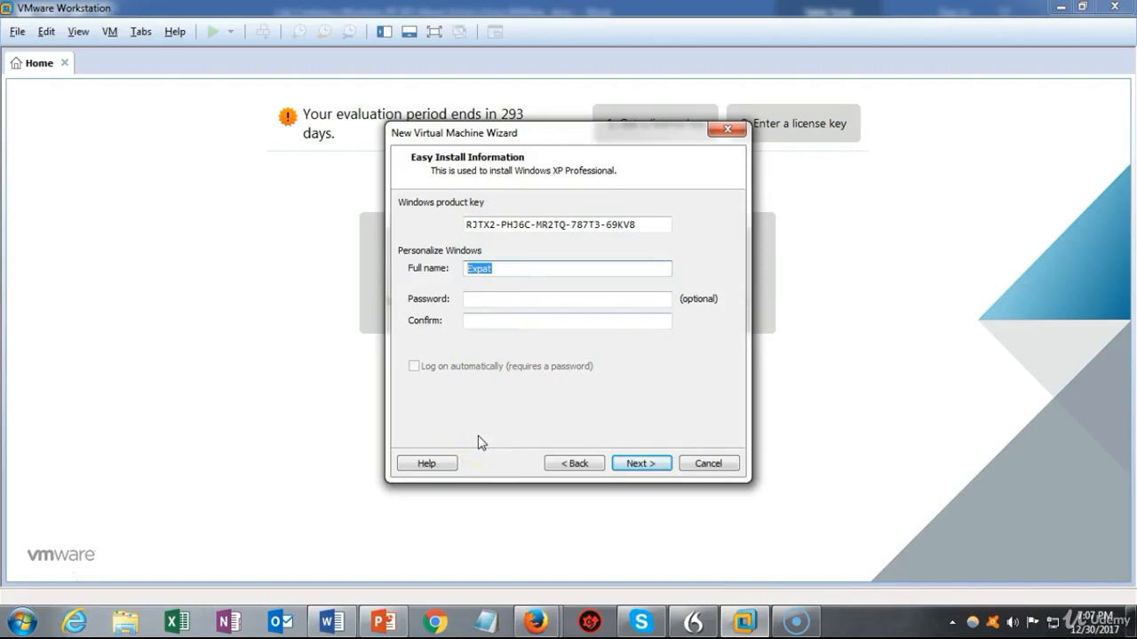
left_click(483, 299)
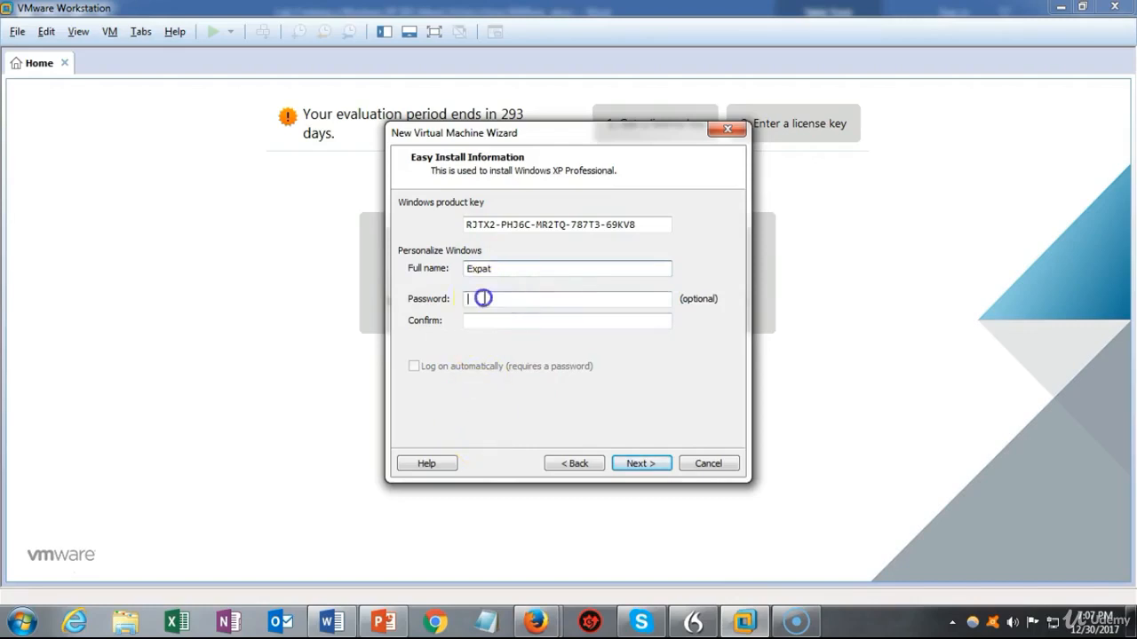
type("password")
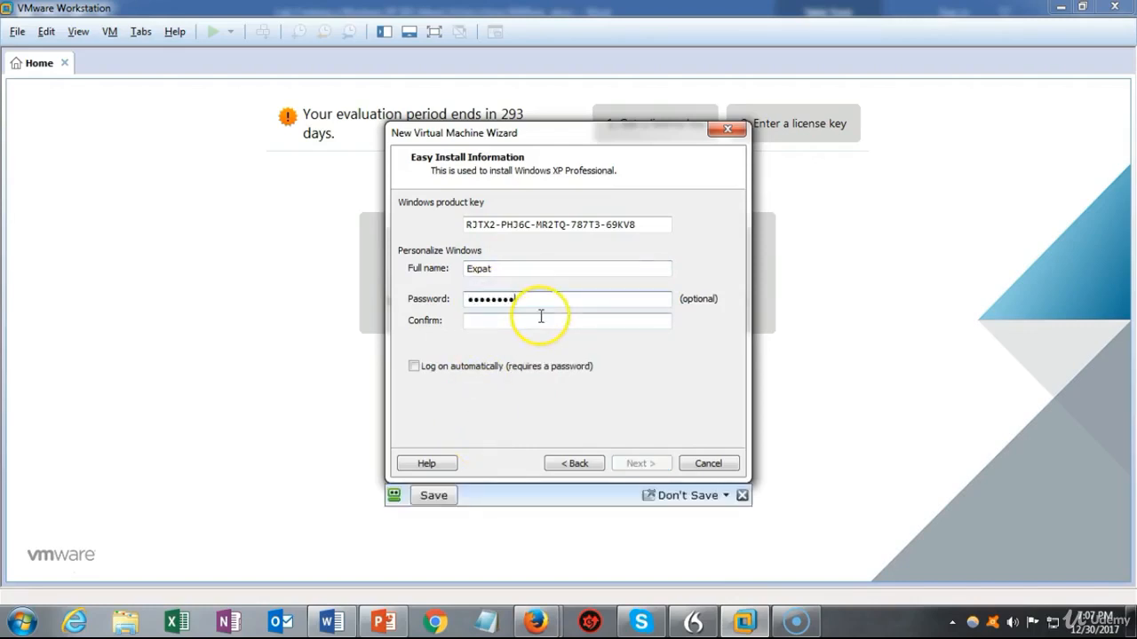
left_click(515, 321)
type("••••••••")
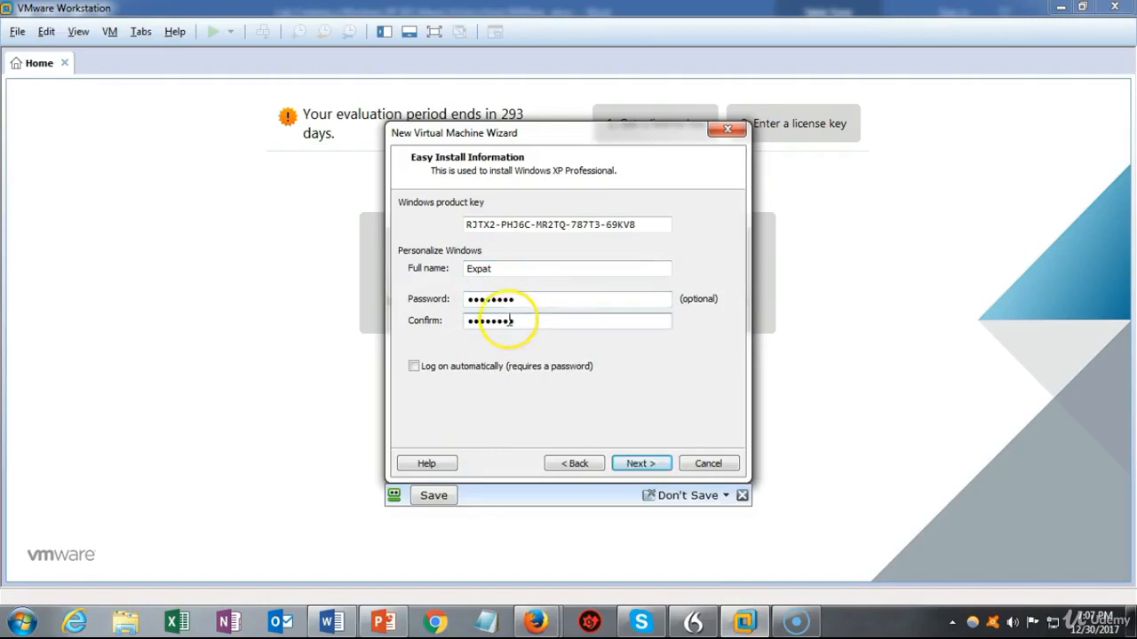
left_click(414, 366)
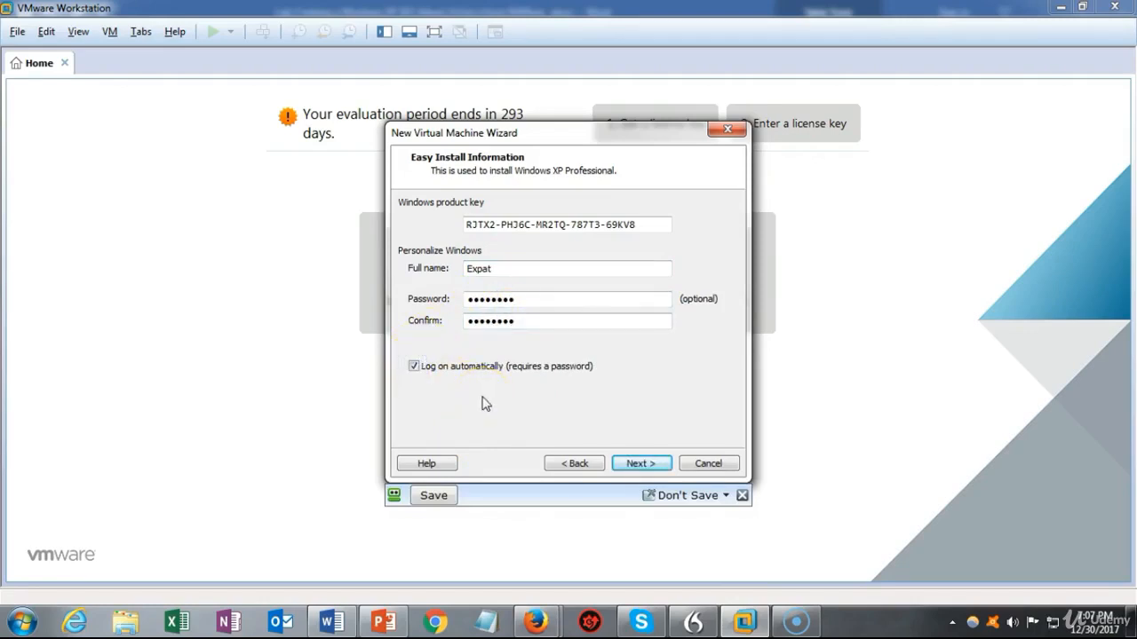
left_click(642, 466)
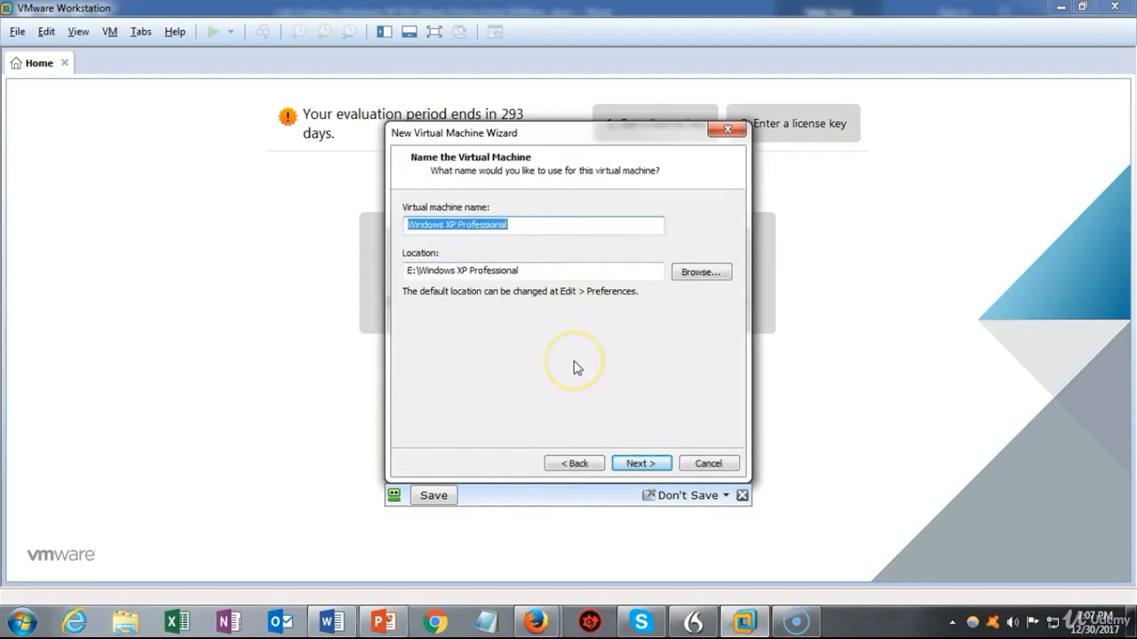
Accept the default virtual machine name and location, and set a maximum disk size of 5.0 GB stored as a single file.
left_click(643, 463)
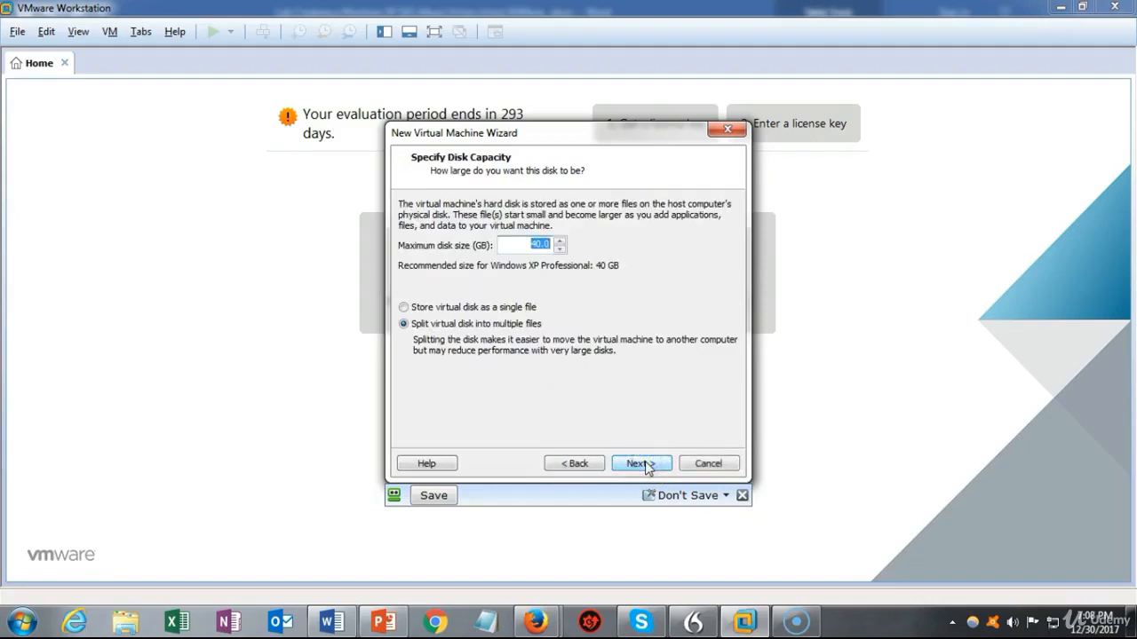
left_click(540, 248)
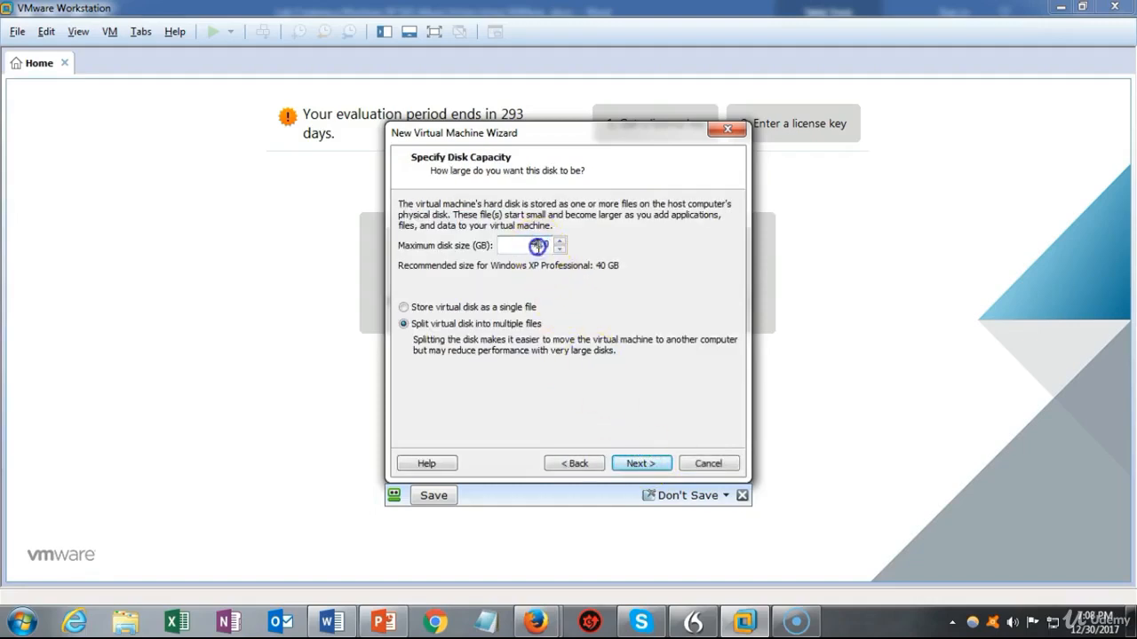
type("50")
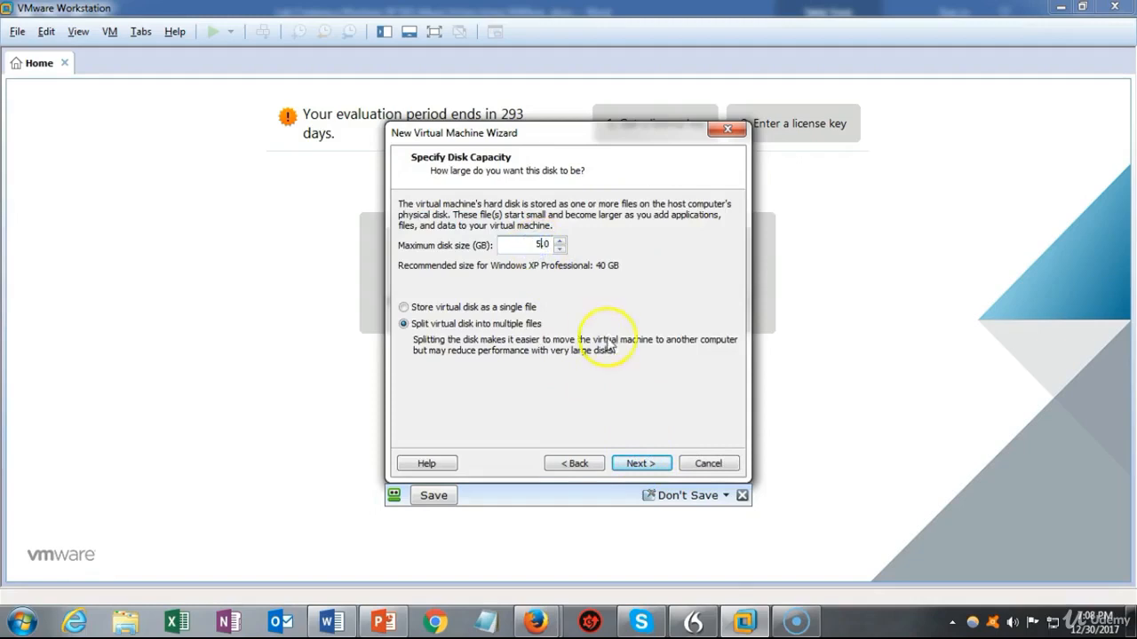
left_click(468, 308)
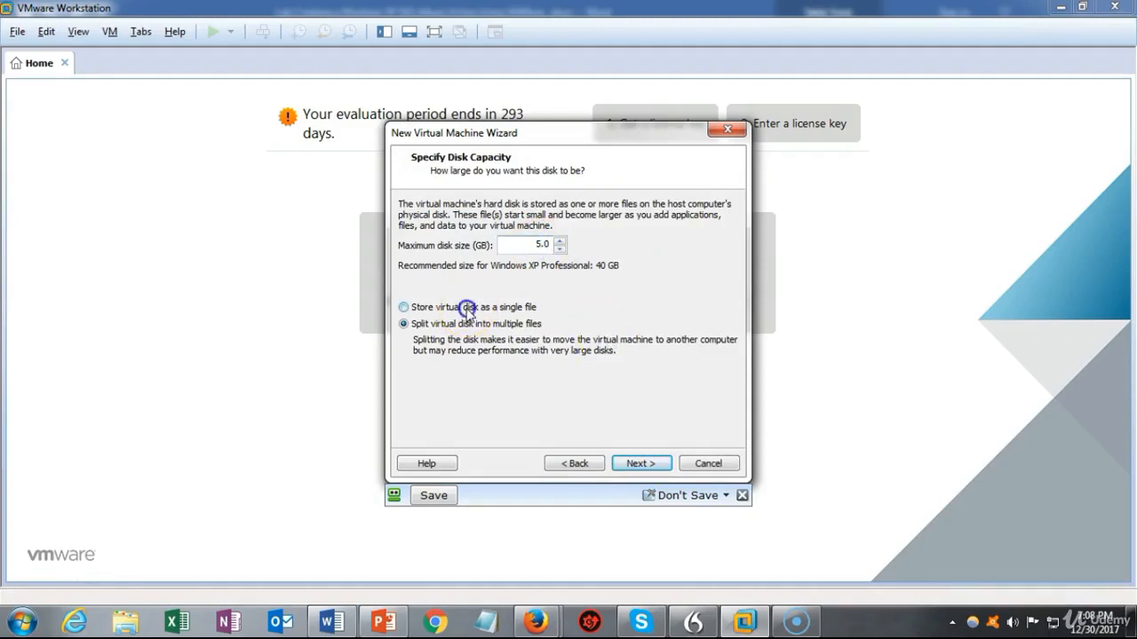
left_click(638, 465)
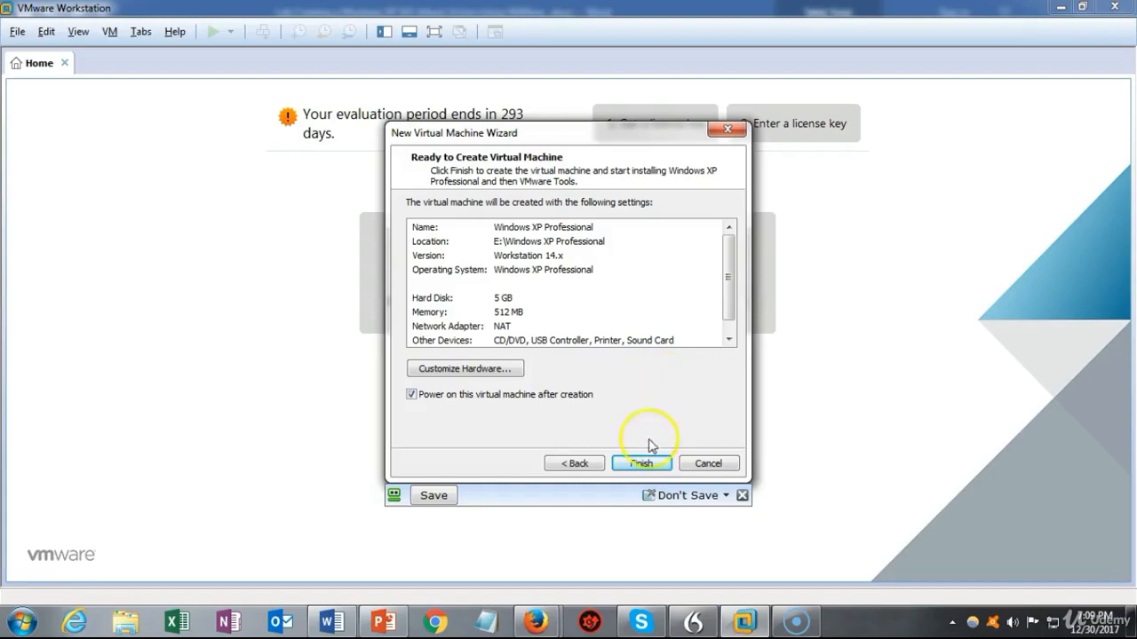
Finish the wizard to create the virtual machine, power it on and let the unattended Windows XP installation run.
left_click(637, 463)
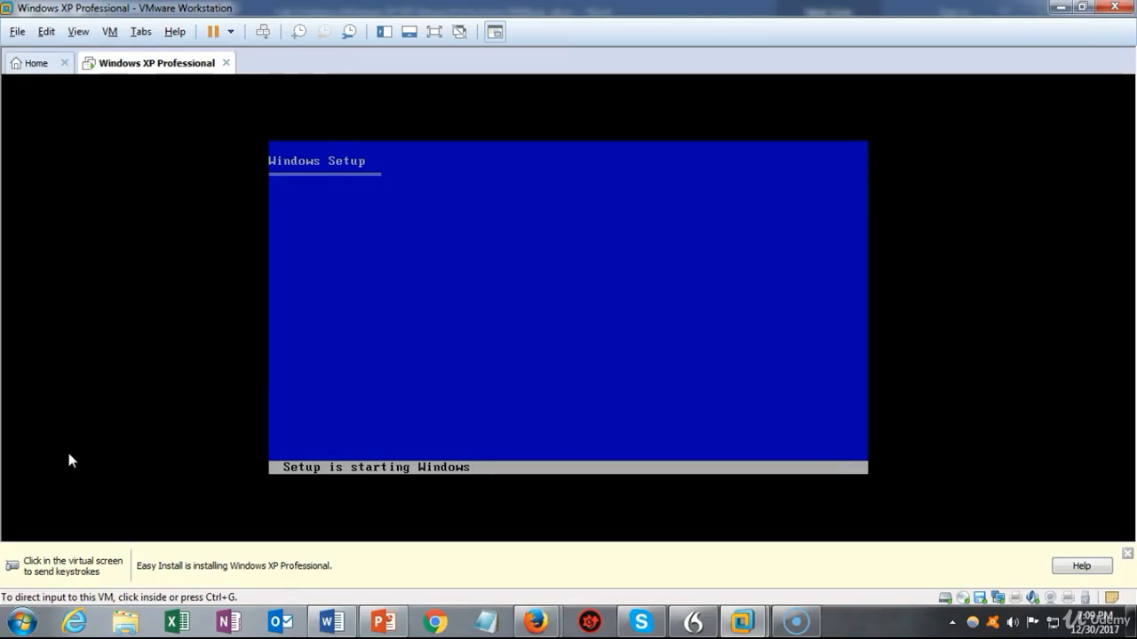
left_click(54, 455)
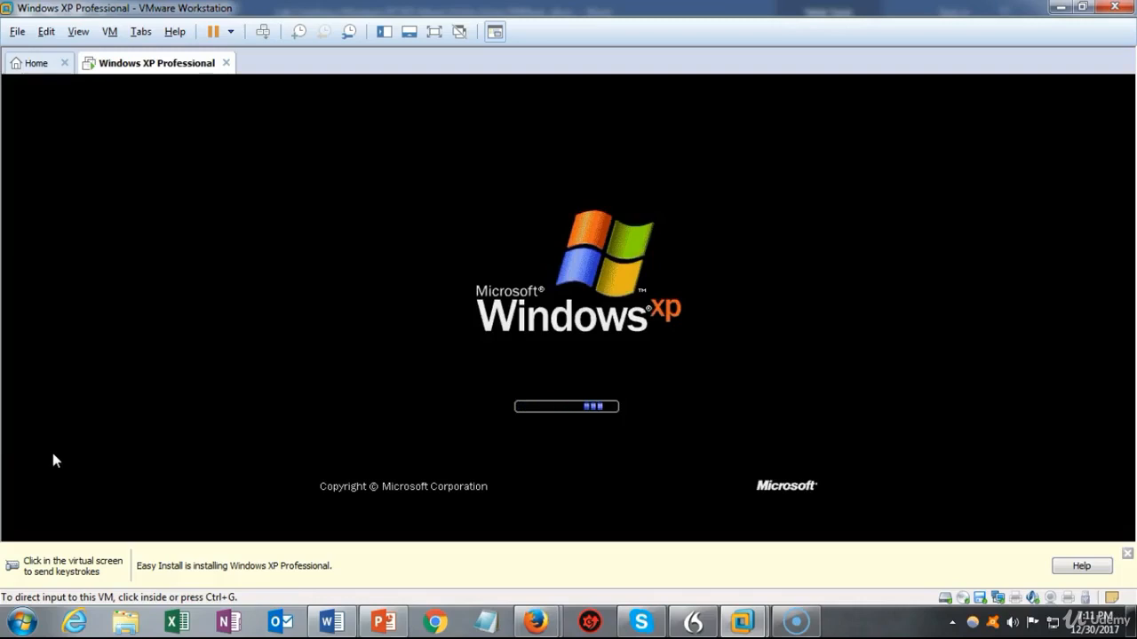
left_click(57, 449)
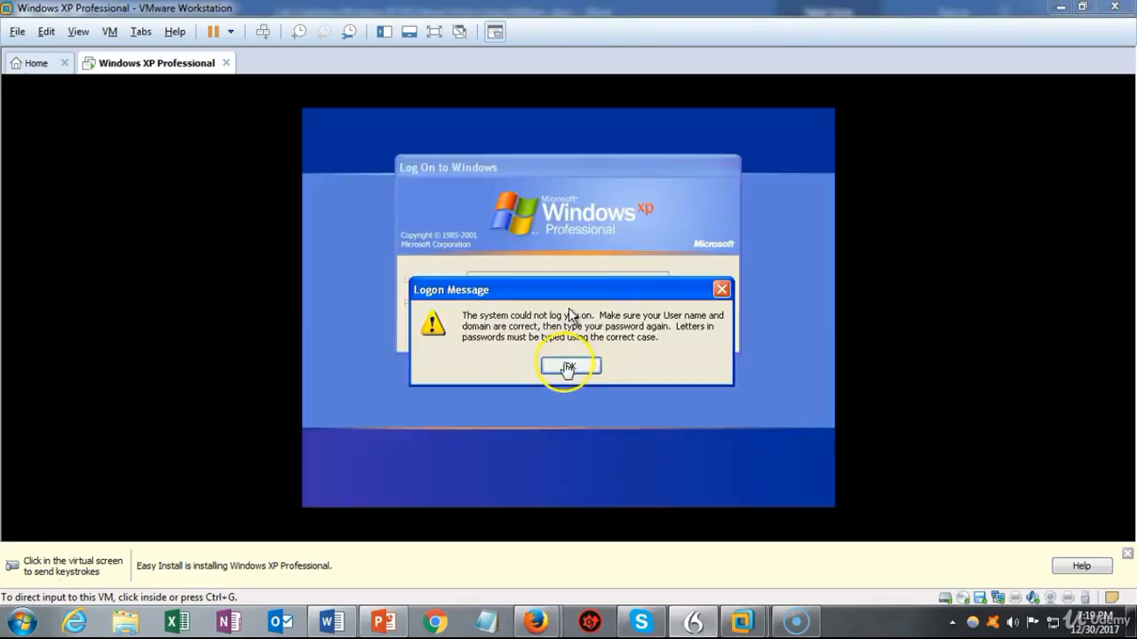
Dismiss the logon message in the guest and log on as Administrator with the account password.
left_click(569, 367)
left_click(566, 367)
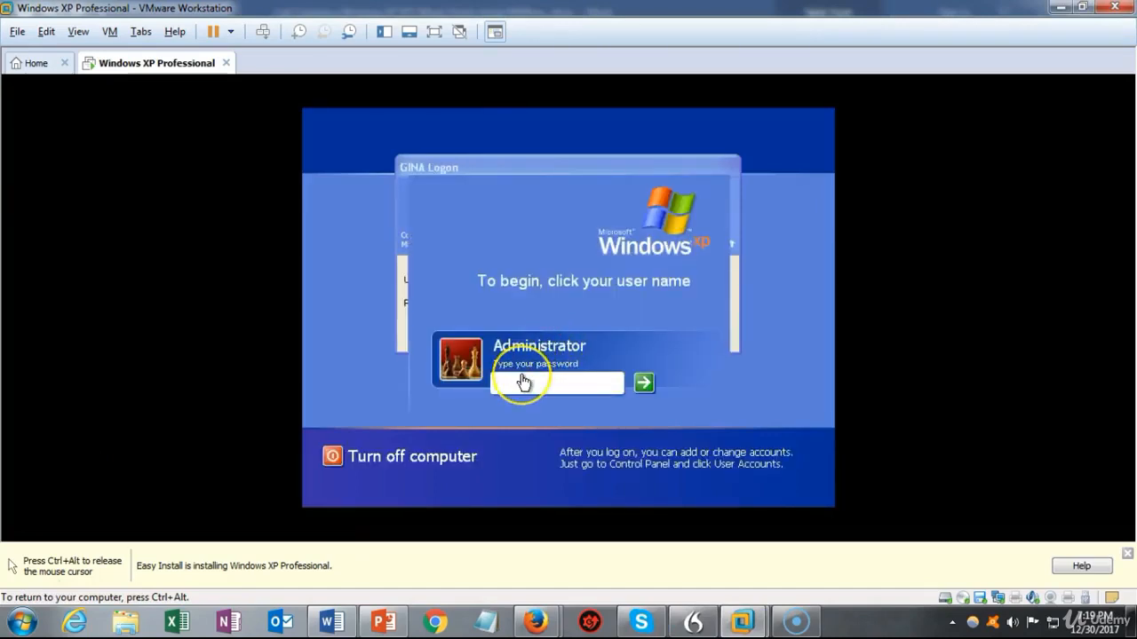
left_click(524, 382)
type("password")
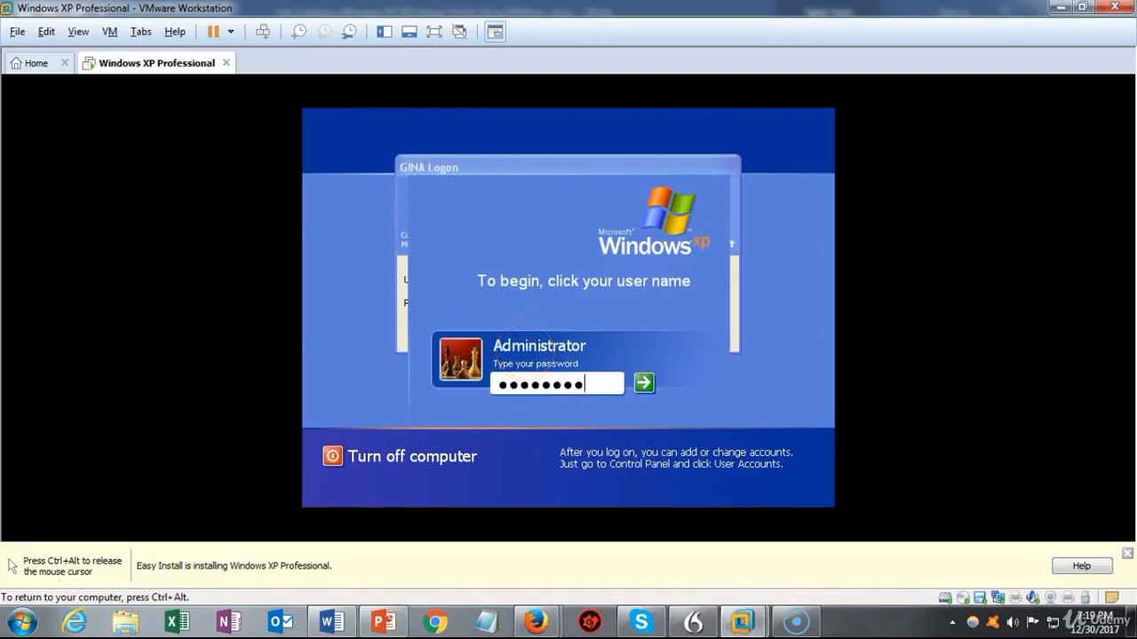
key("Return")
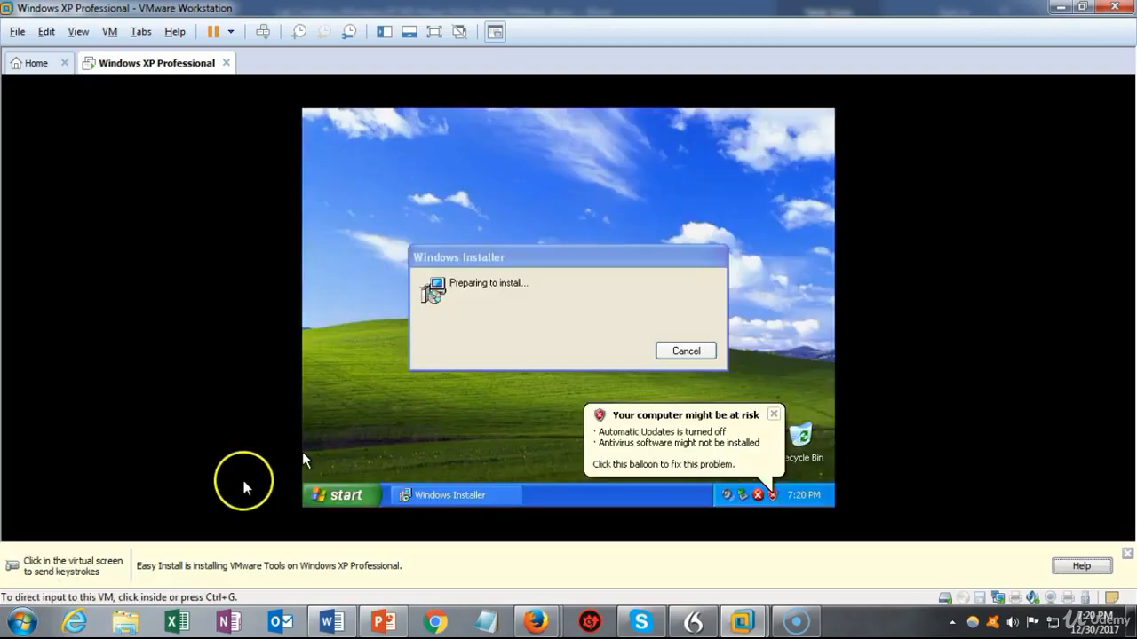
left_click(320, 463)
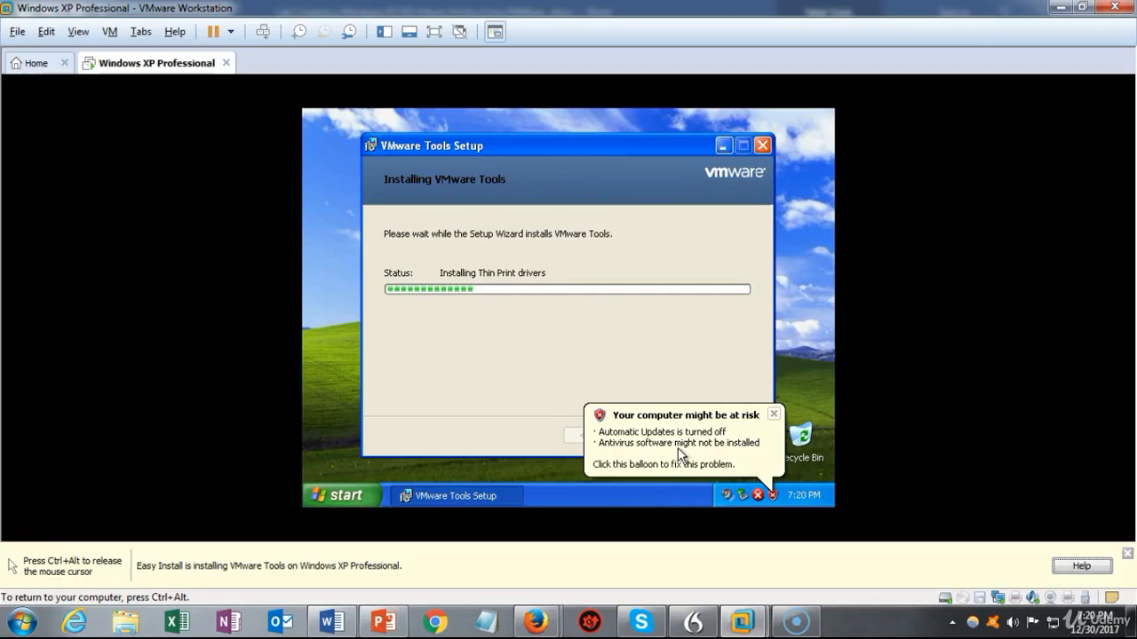
Open the guest's Control Panel, switch it to Classic View and dismiss the notification balloons.
left_click(349, 498)
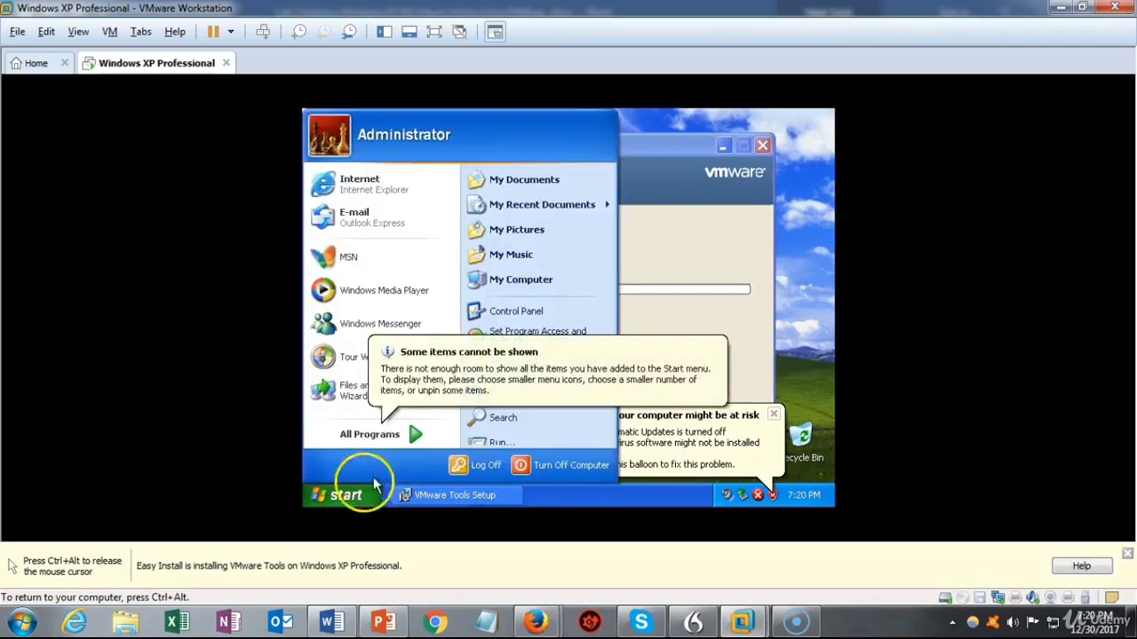
left_click(539, 309)
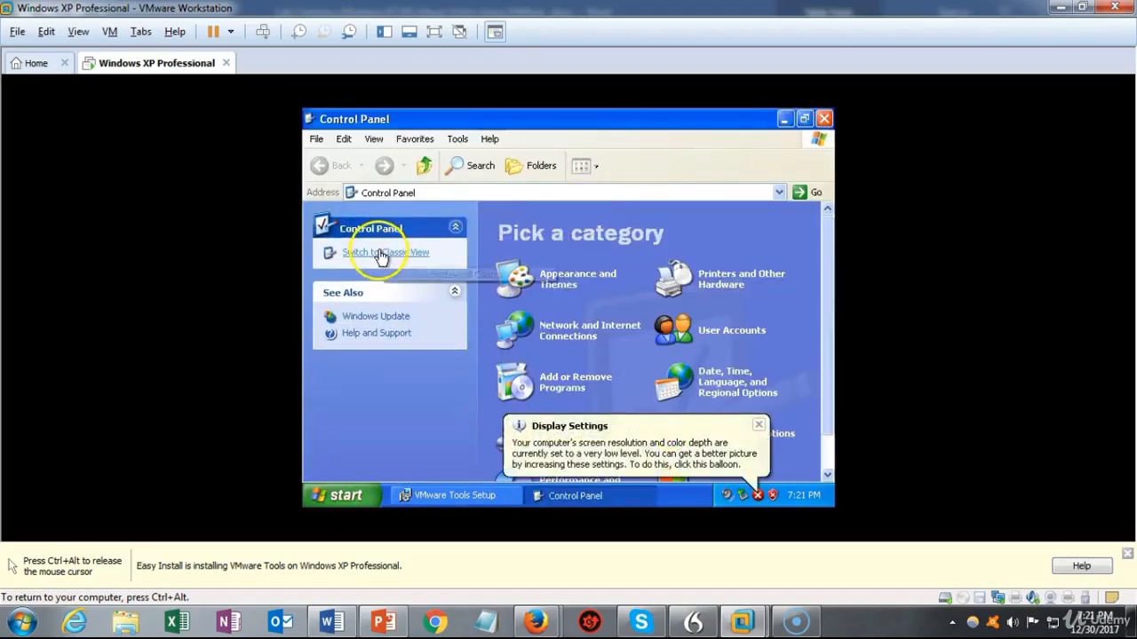
left_click(409, 253)
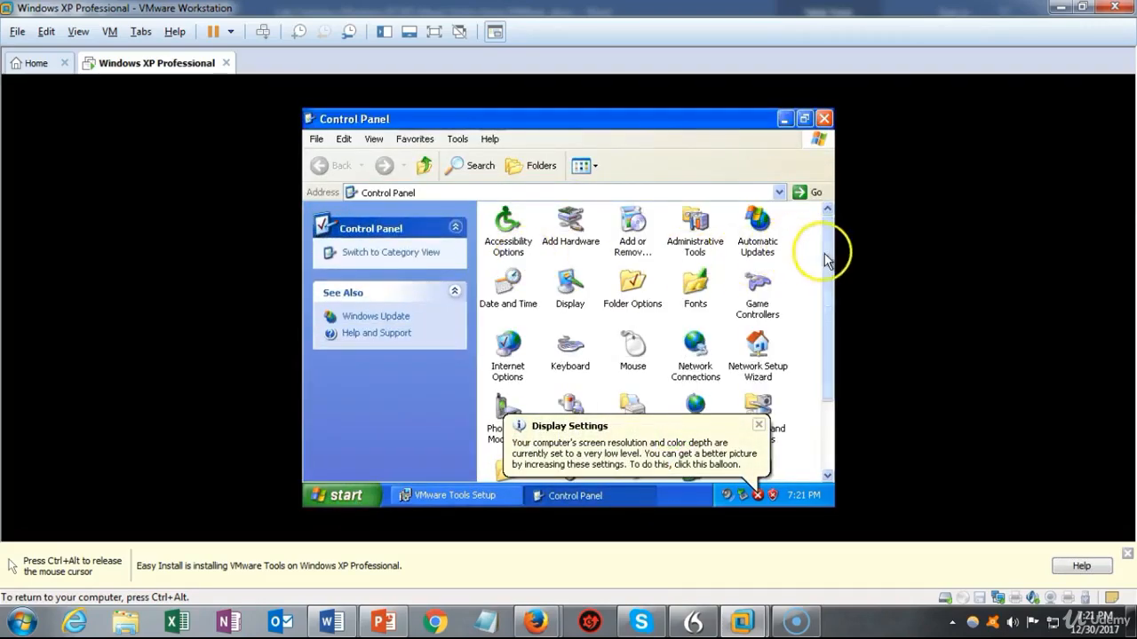
left_click_drag(823, 247, 827, 377)
left_click(758, 425)
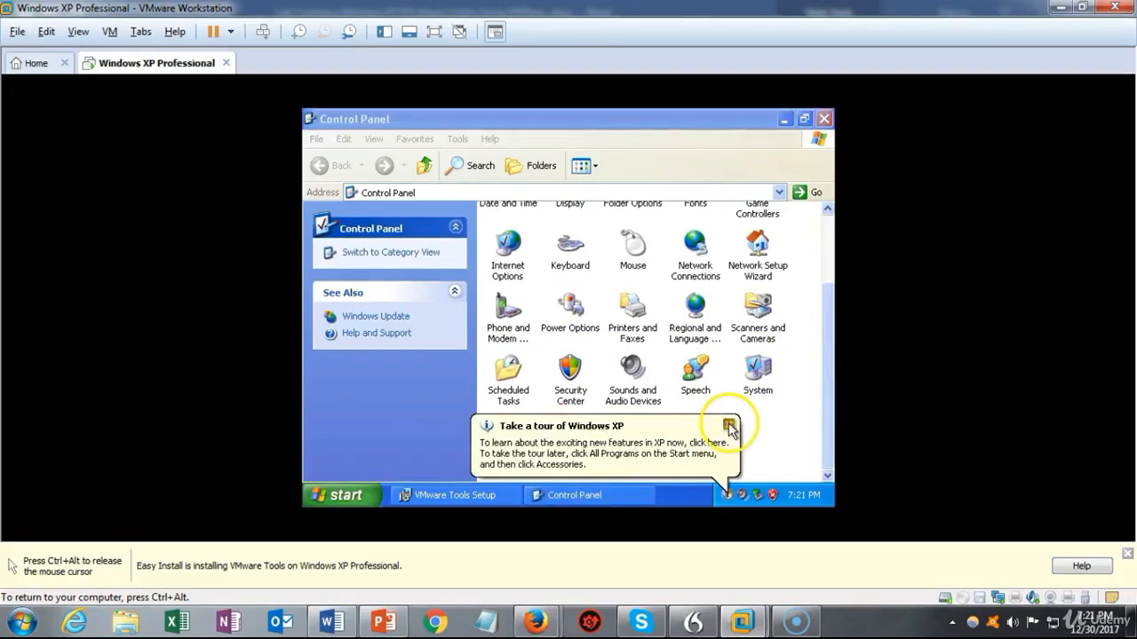
left_click(732, 428)
Open Windows Firewall in the guest, set it to Off (not recommended) and confirm.
double_click(634, 431)
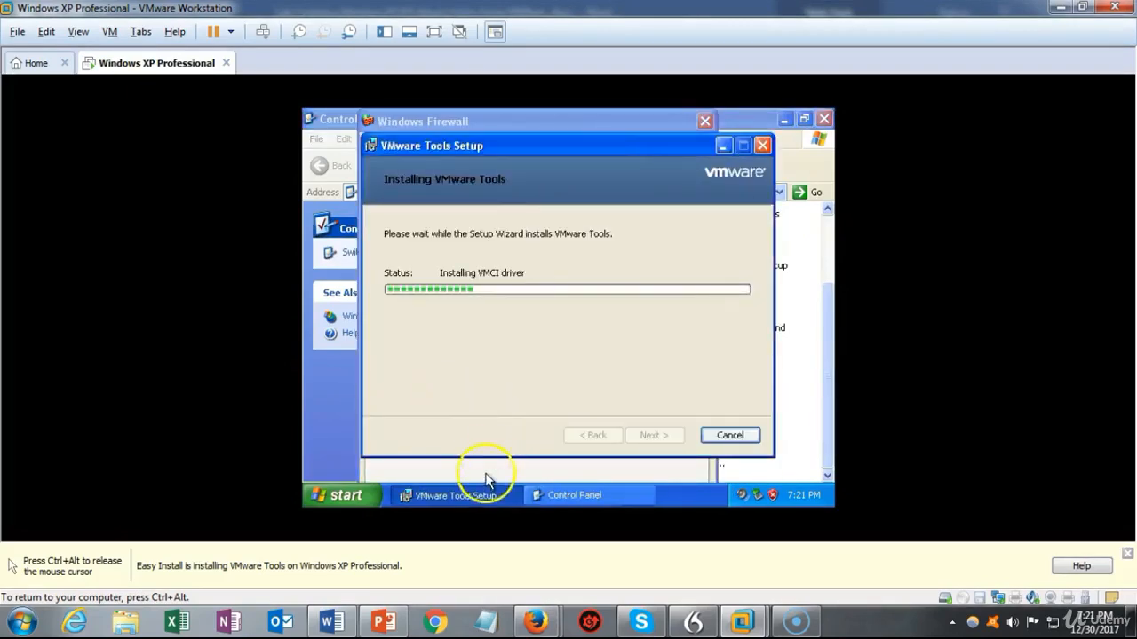
left_click(487, 468)
left_click(417, 403)
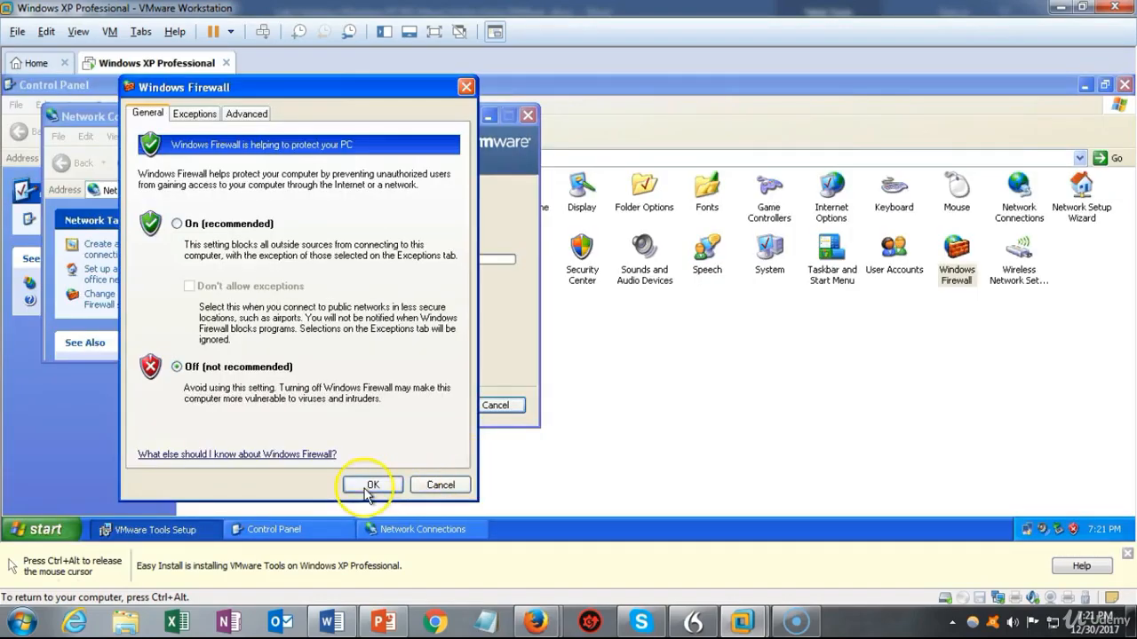
left_click(371, 483)
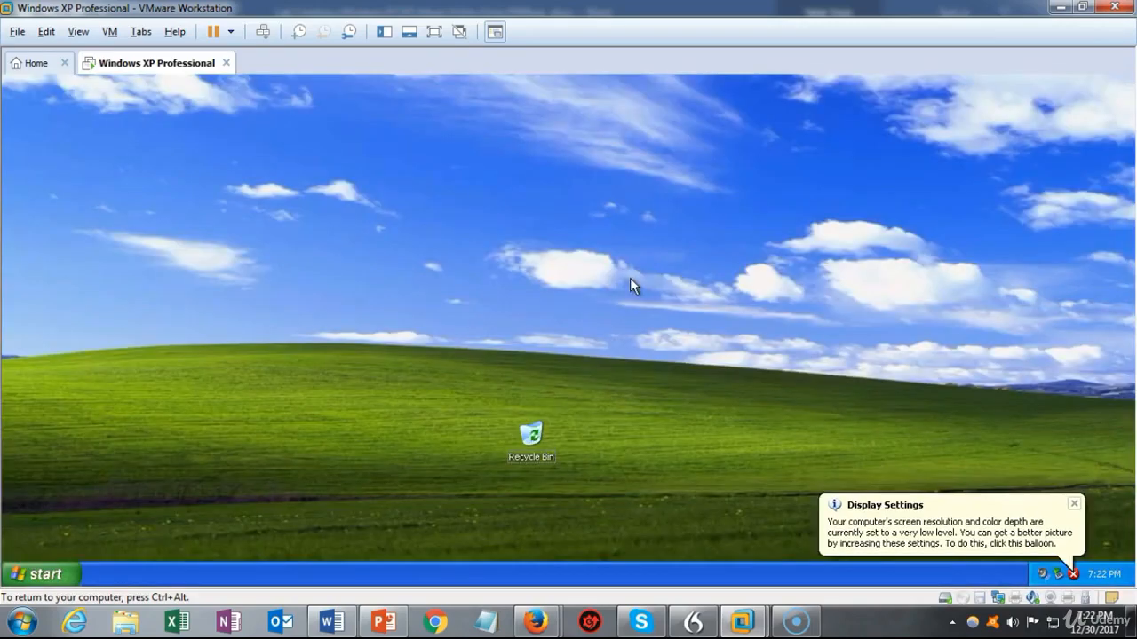
Set the guest's screen saver to (None) in Display Properties, then apply and confirm the change.
right_click(631, 279)
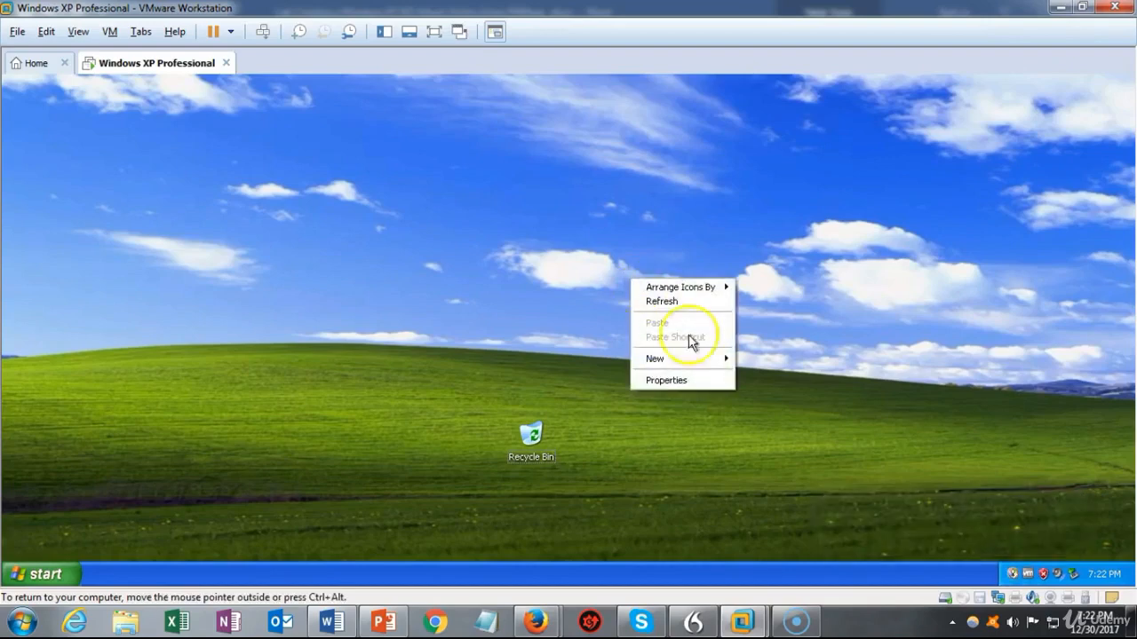
left_click(666, 382)
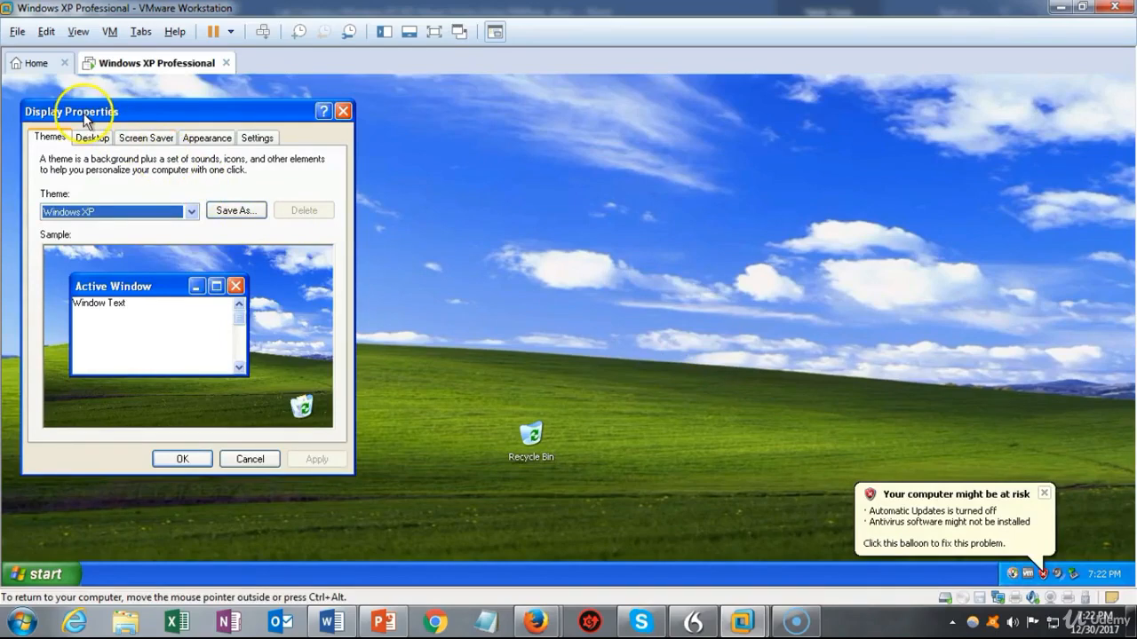
left_click(140, 139)
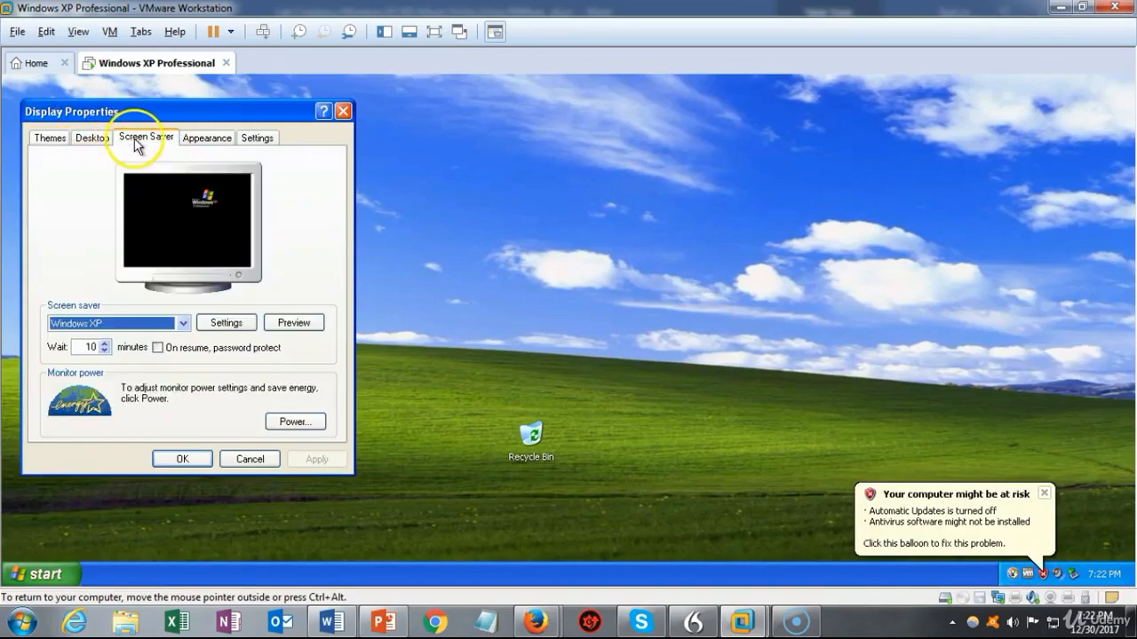
left_click(183, 325)
left_click(108, 337)
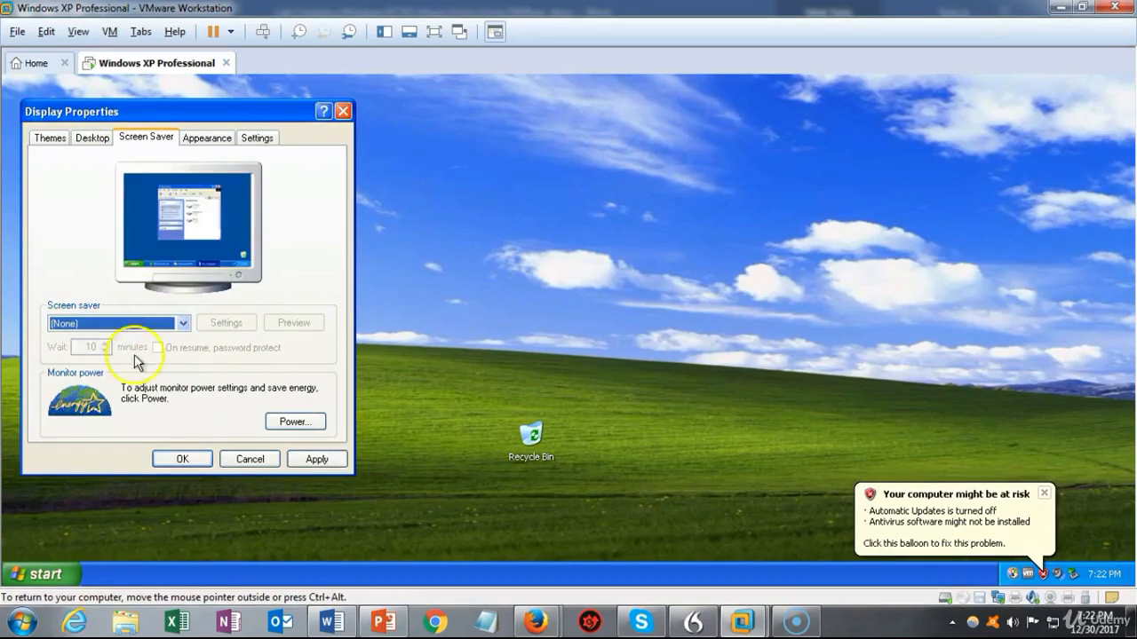
left_click(316, 461)
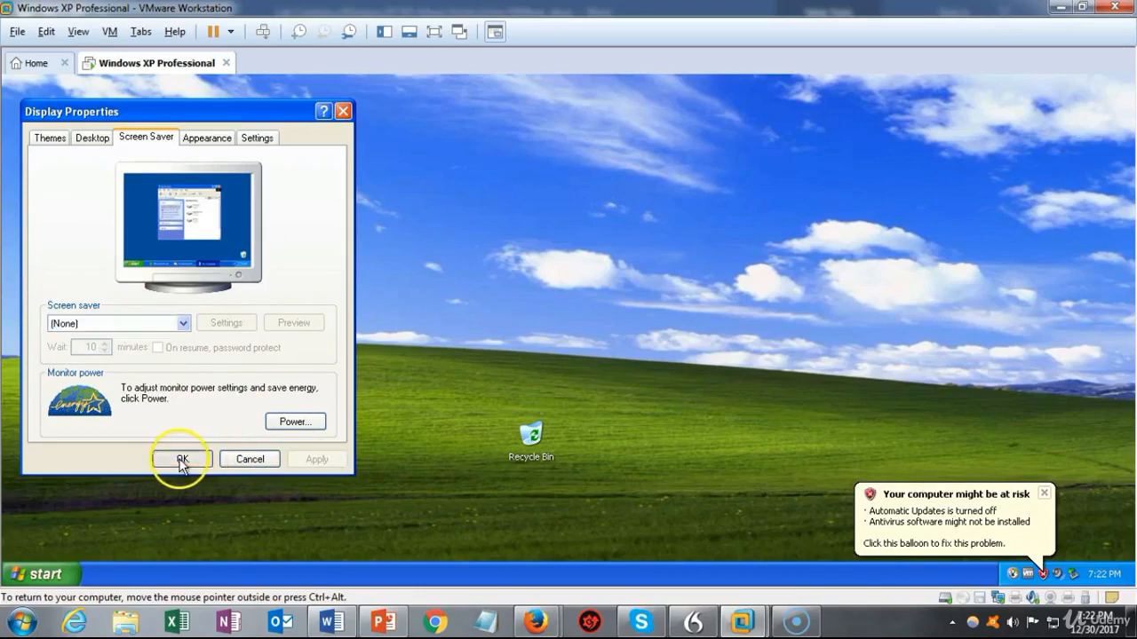
left_click(186, 460)
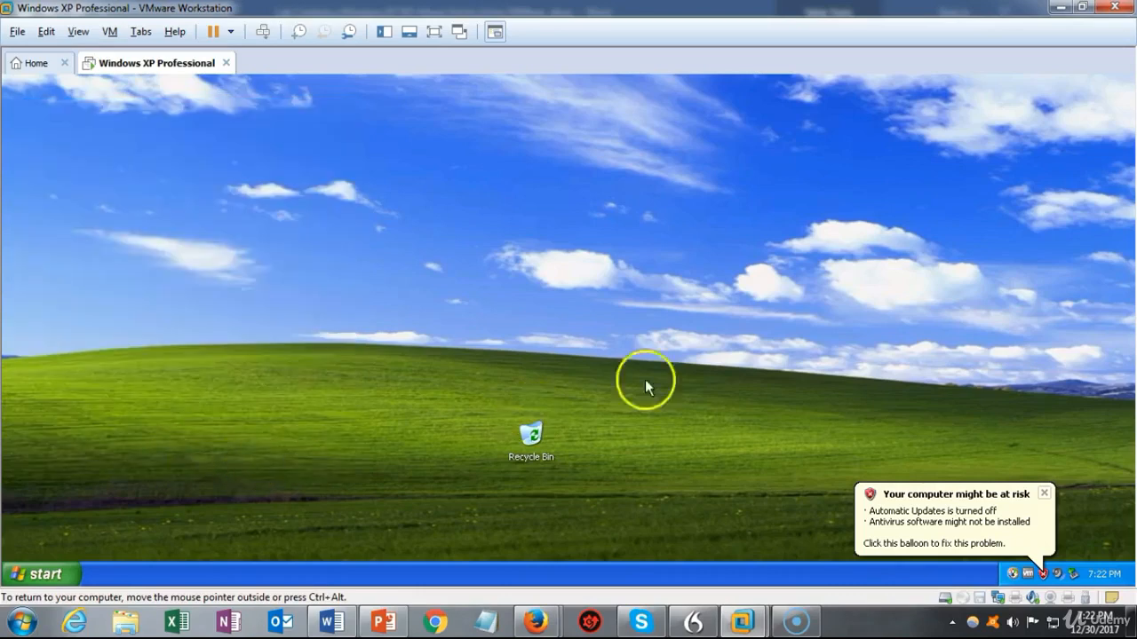
left_click(832, 288)
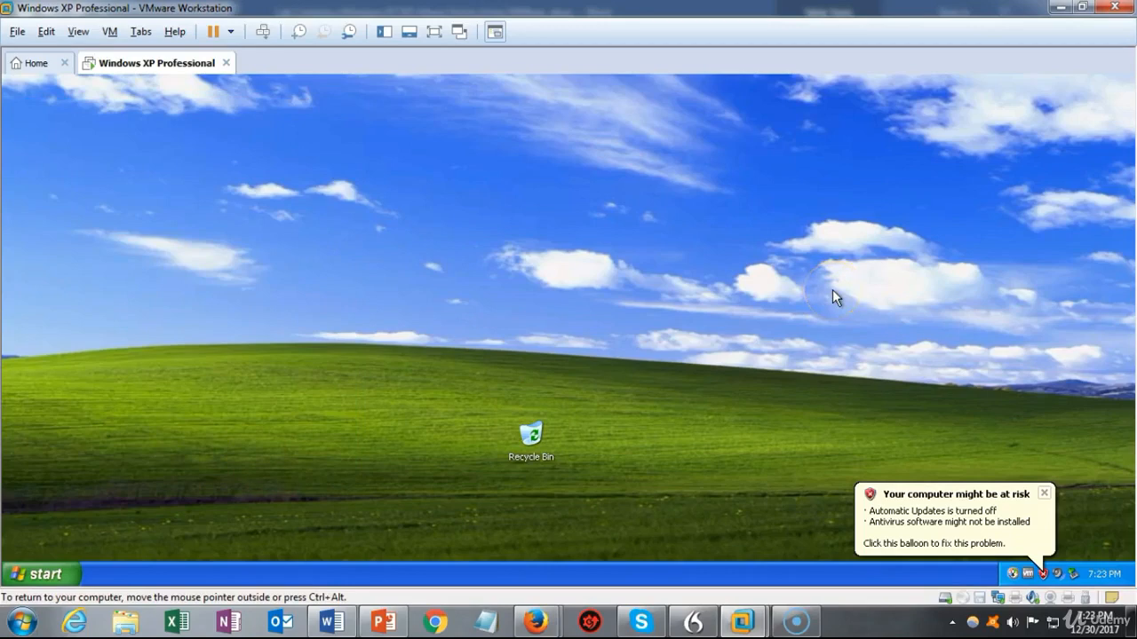
left_click(840, 293)
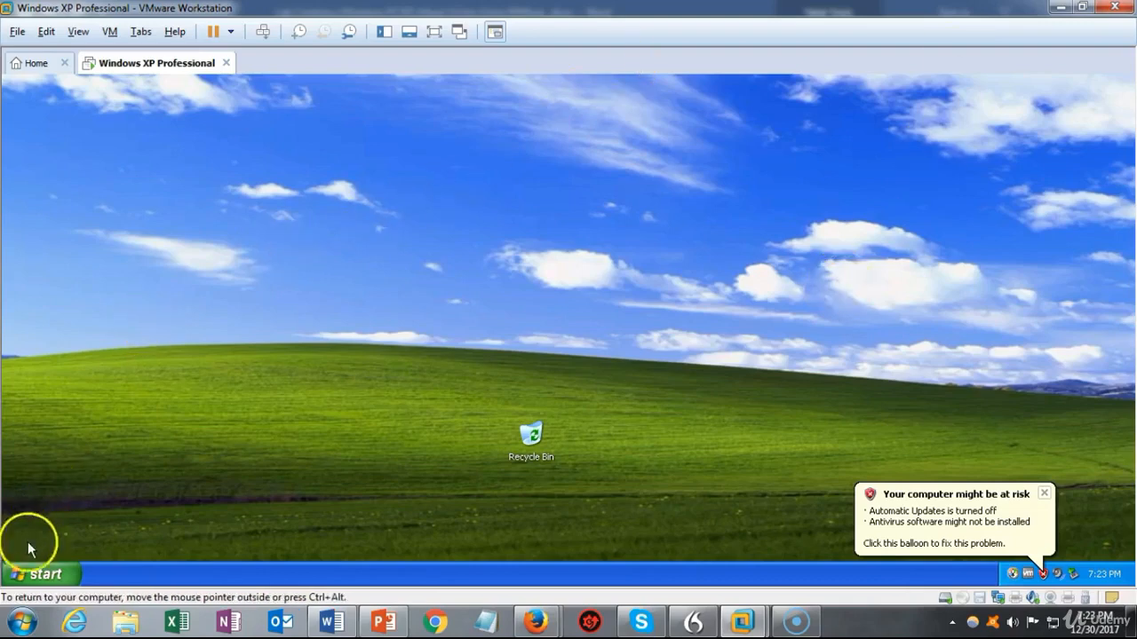
Shut down the guest with Windows XP's own Turn Off Computer option instead of closing VMware Workstation.
left_click(12, 578)
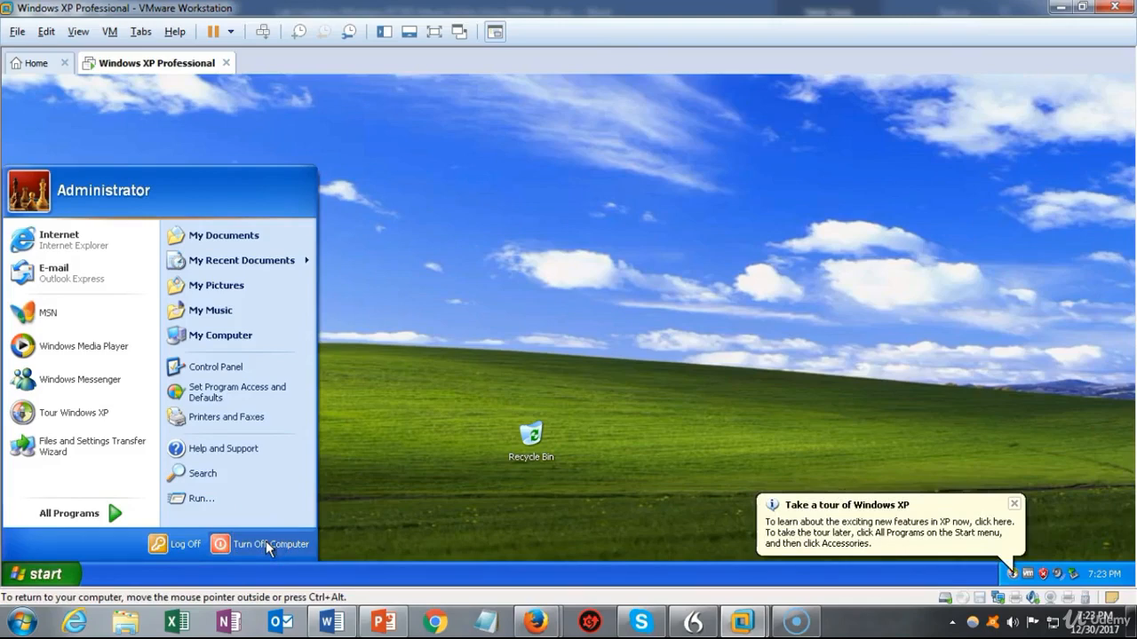
left_click(1115, 8)
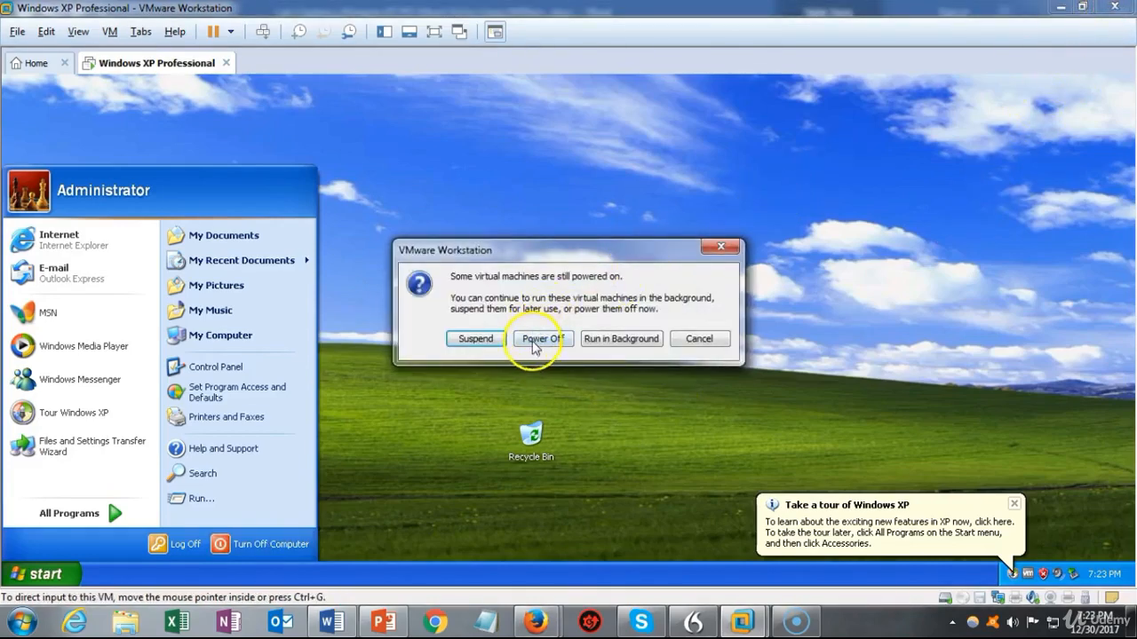
left_click(721, 247)
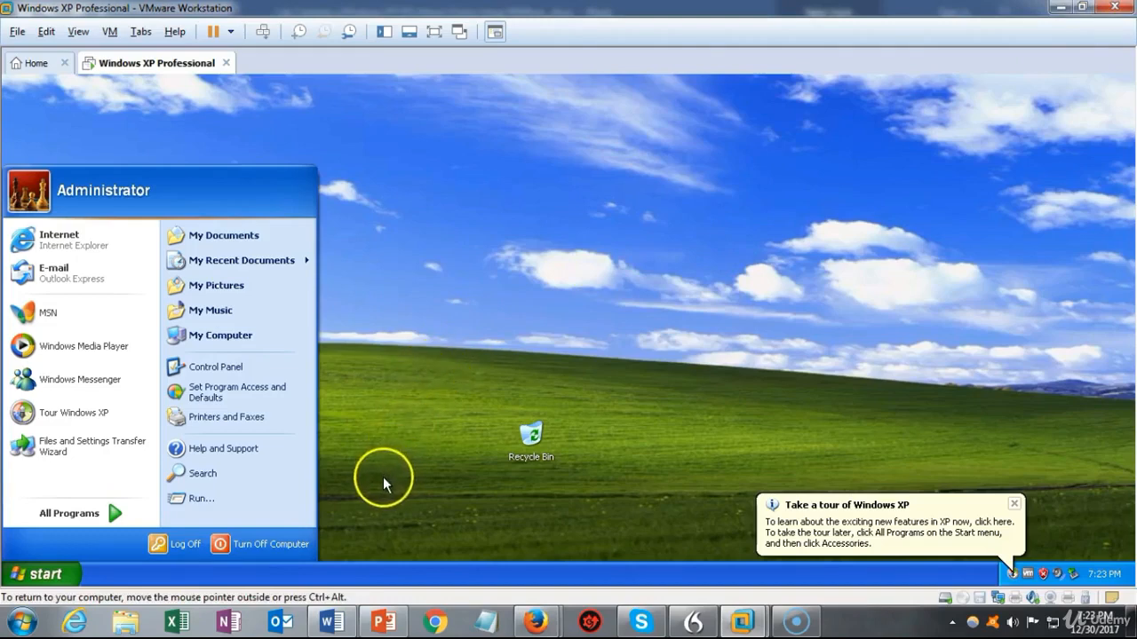
left_click(269, 546)
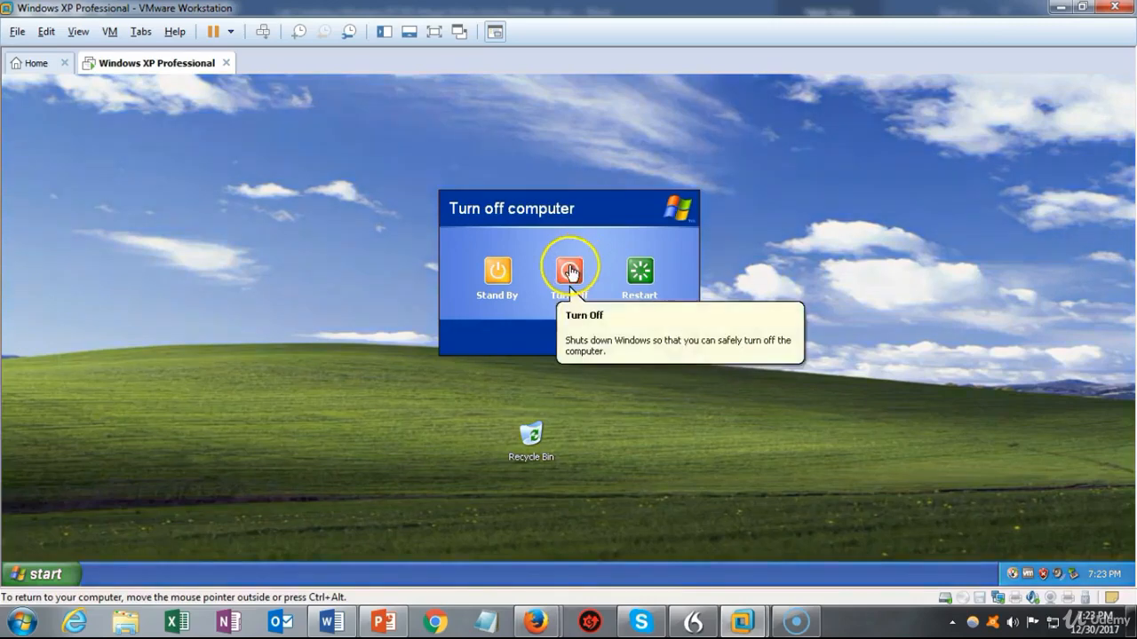
left_click(574, 269)
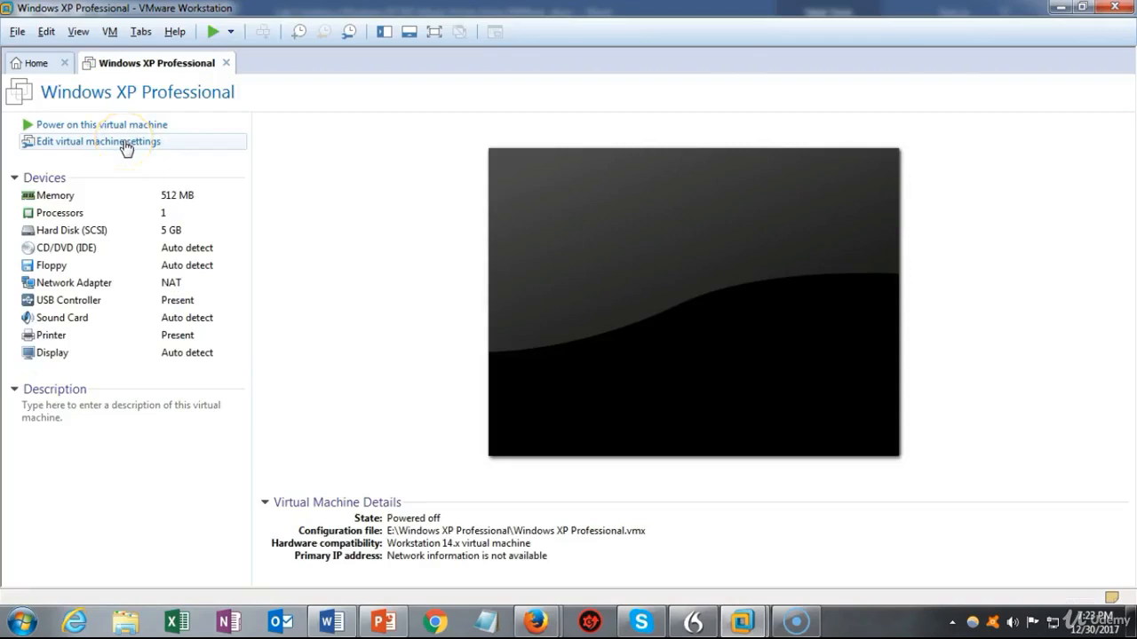
Show the Library of virtual machines in the VMware Workstation window.
left_click(78, 31)
mouse_move(145, 185)
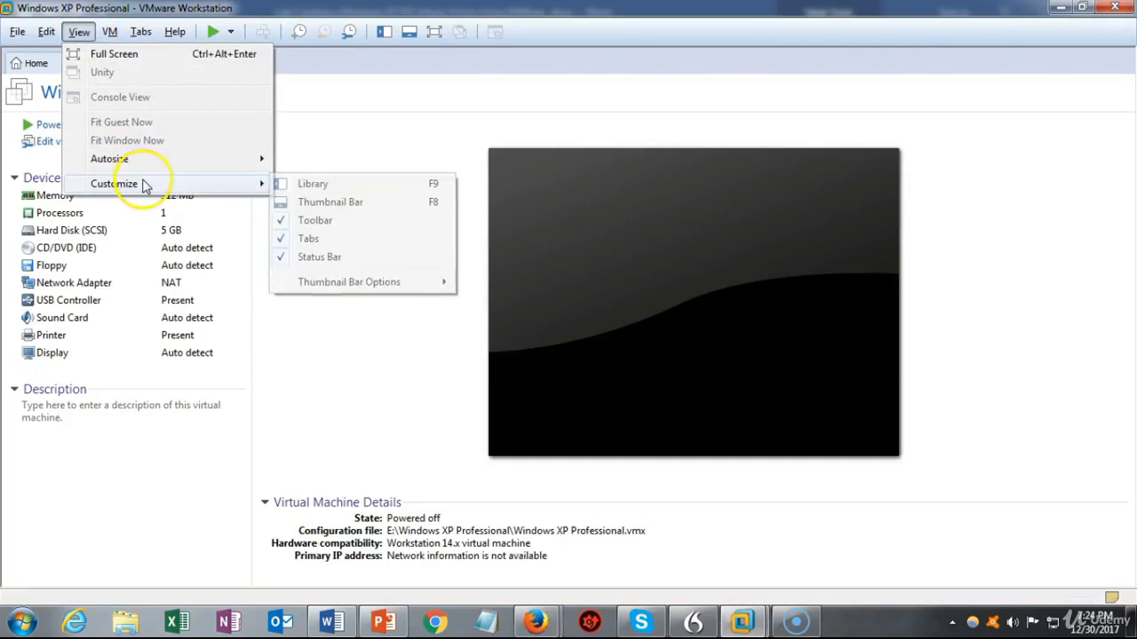
left_click(313, 184)
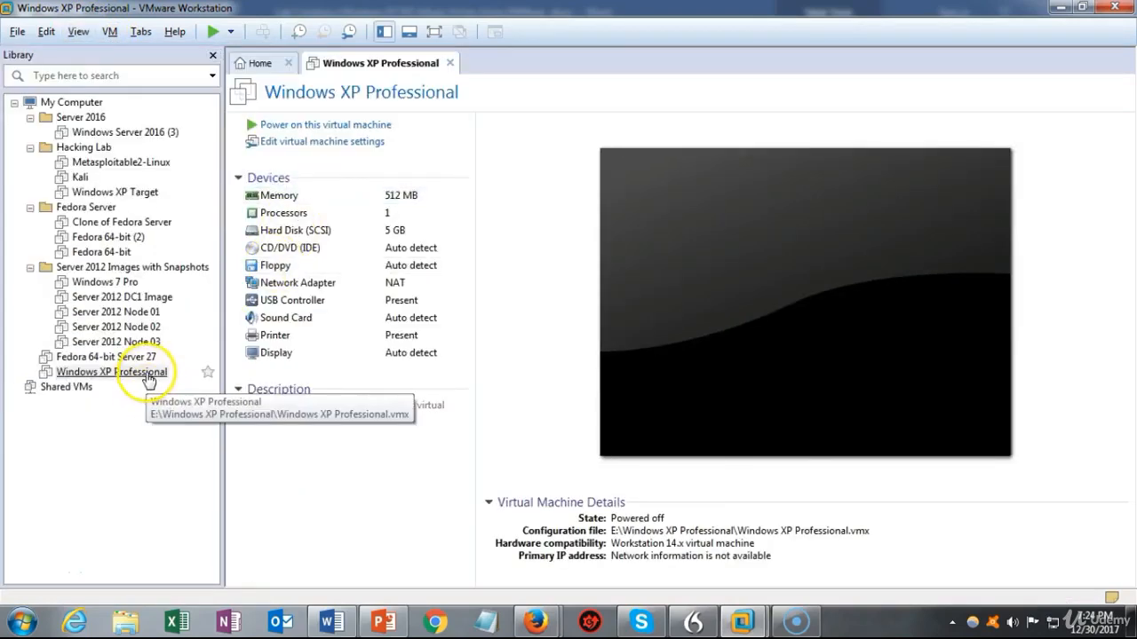
Open the settings of the Windows XP Professional virtual machine and defragment its SCSI hard disk.
right_click(149, 376)
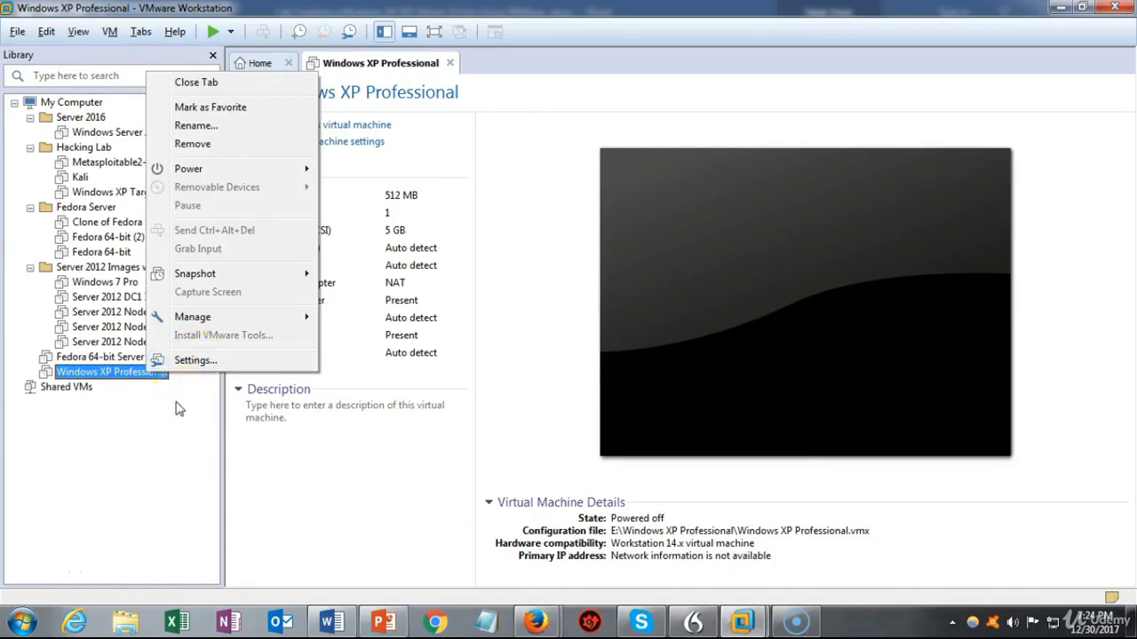
right_click(124, 378)
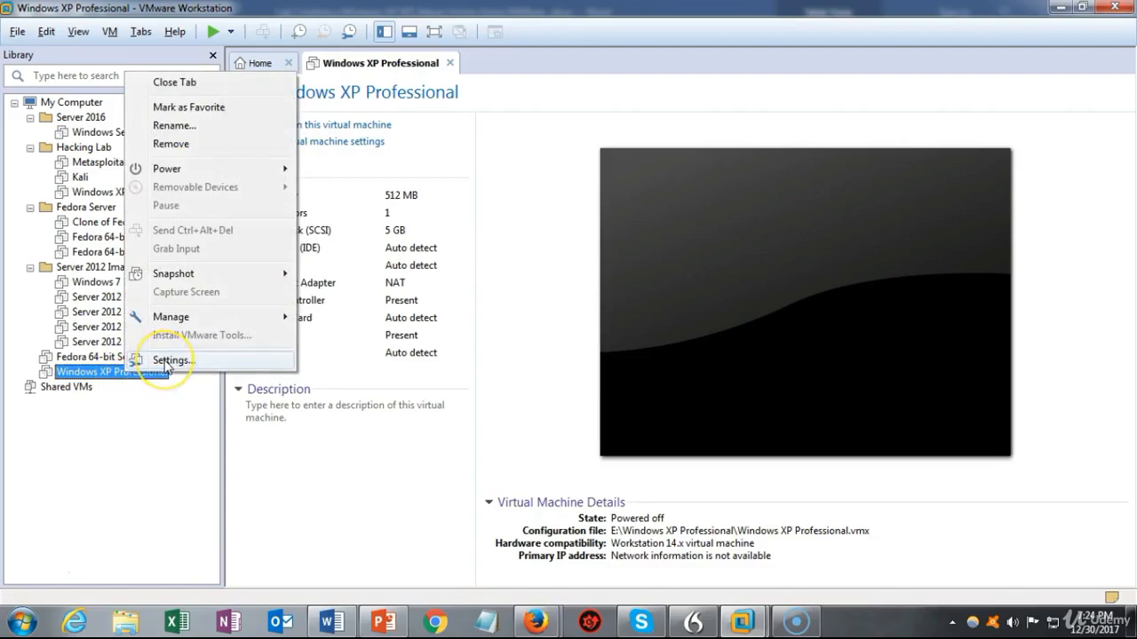
left_click(169, 361)
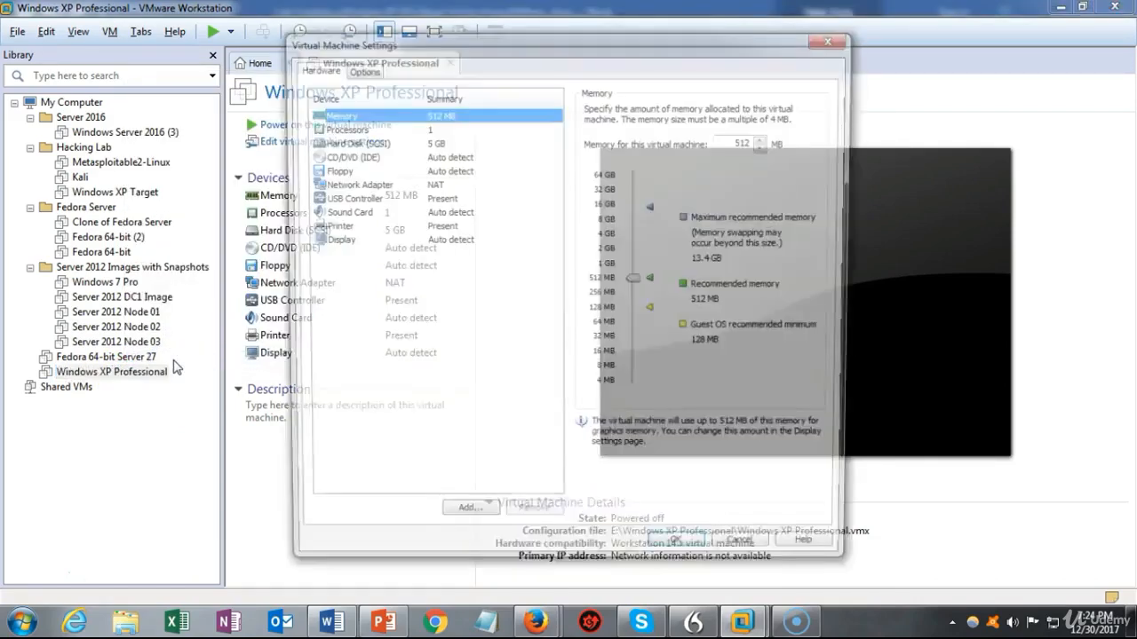
left_click(345, 142)
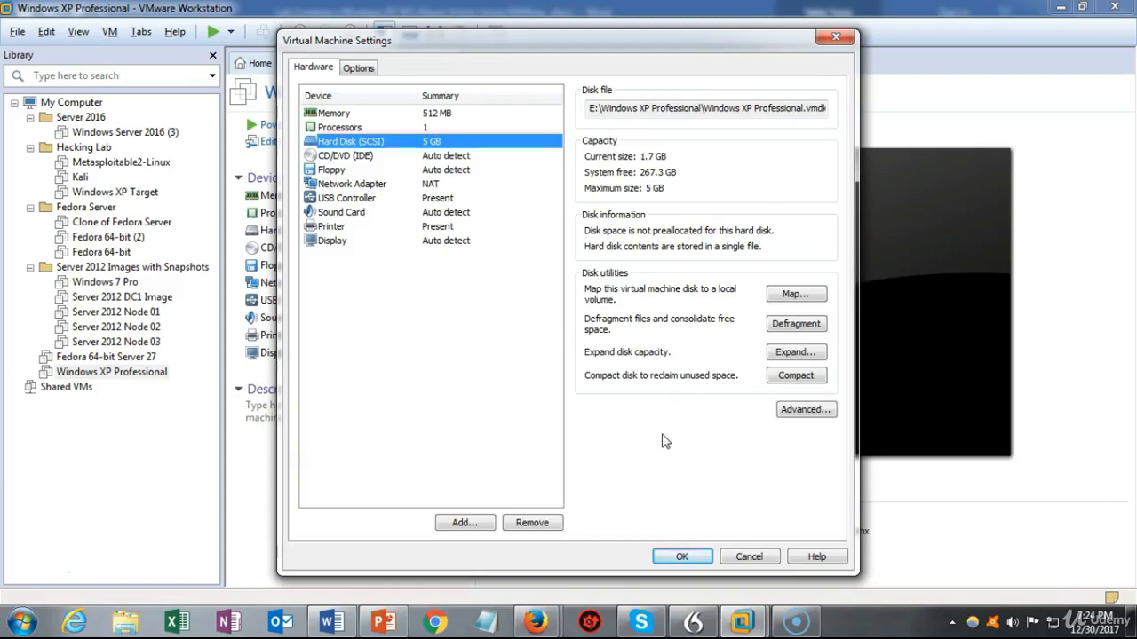
left_click(685, 417)
left_click(797, 325)
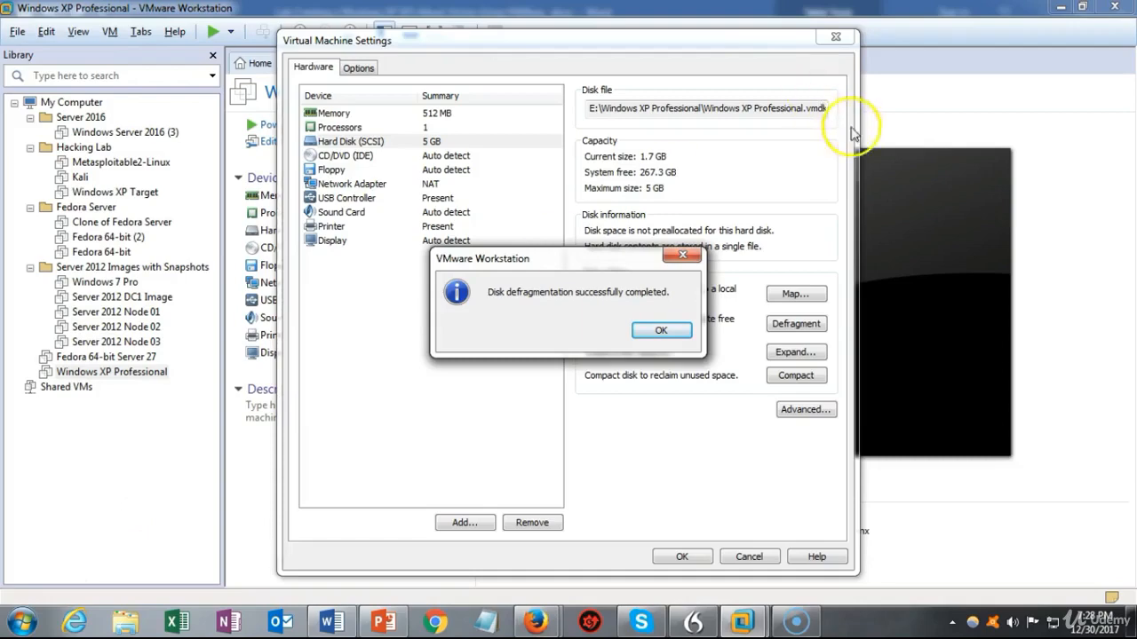
left_click(653, 330)
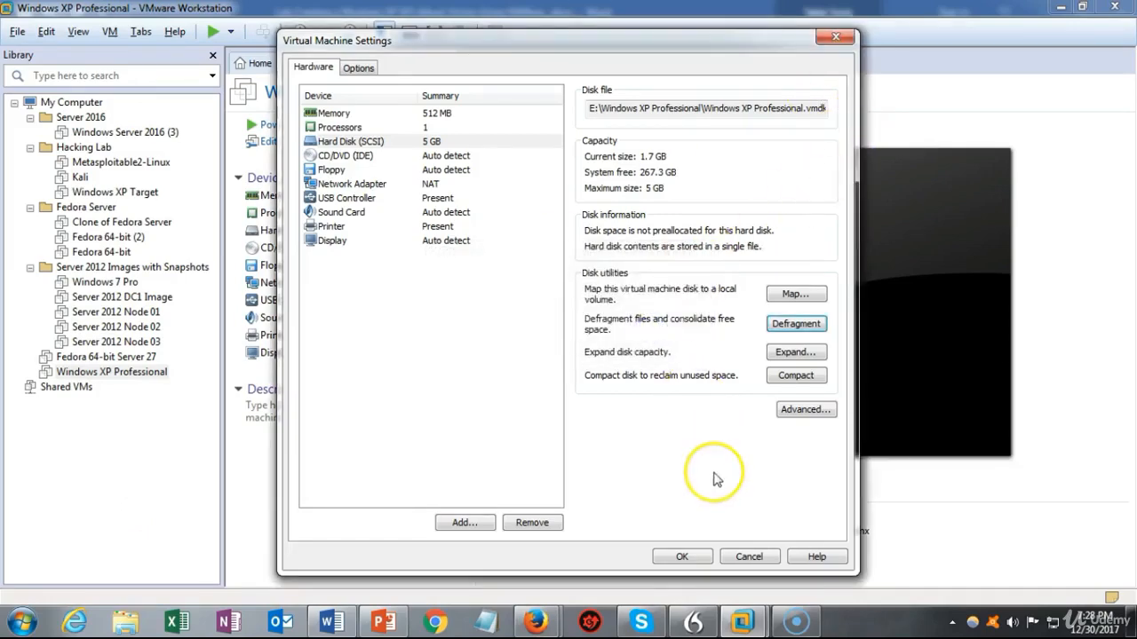
Compact the virtual machine's hard disk to reclaim unused space and close the virtual machine settings.
left_click(794, 375)
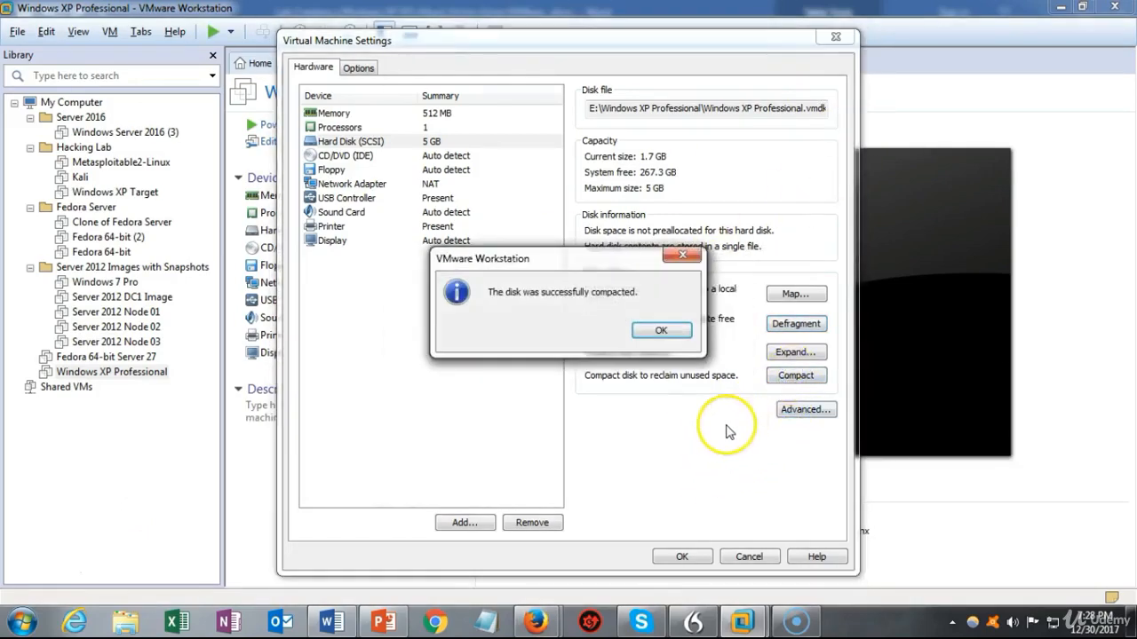
left_click(651, 328)
left_click(835, 37)
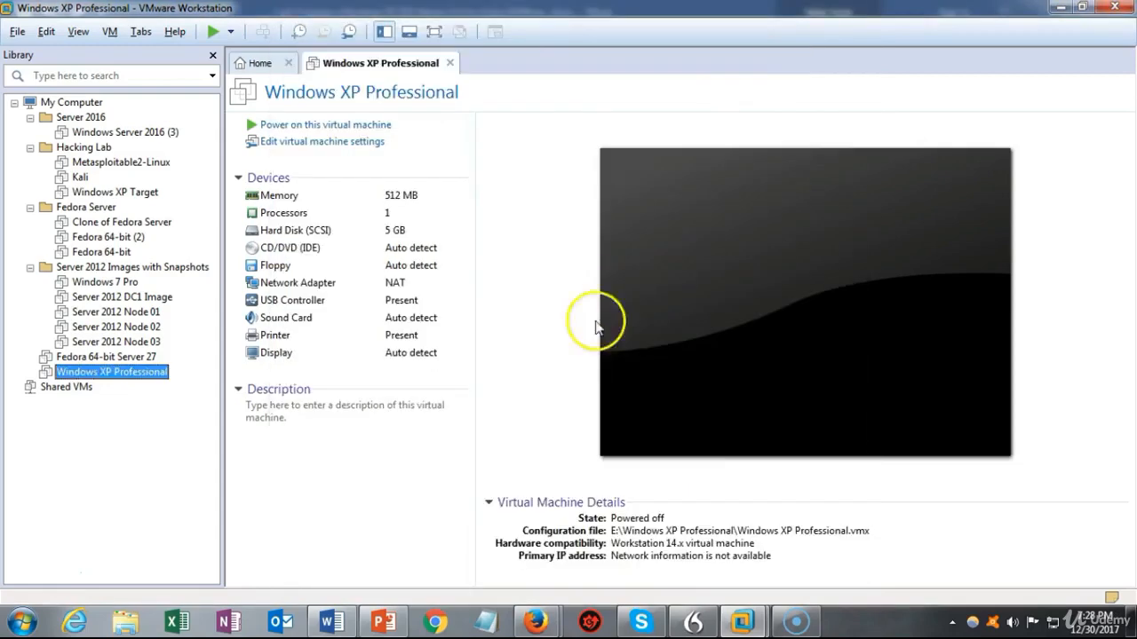